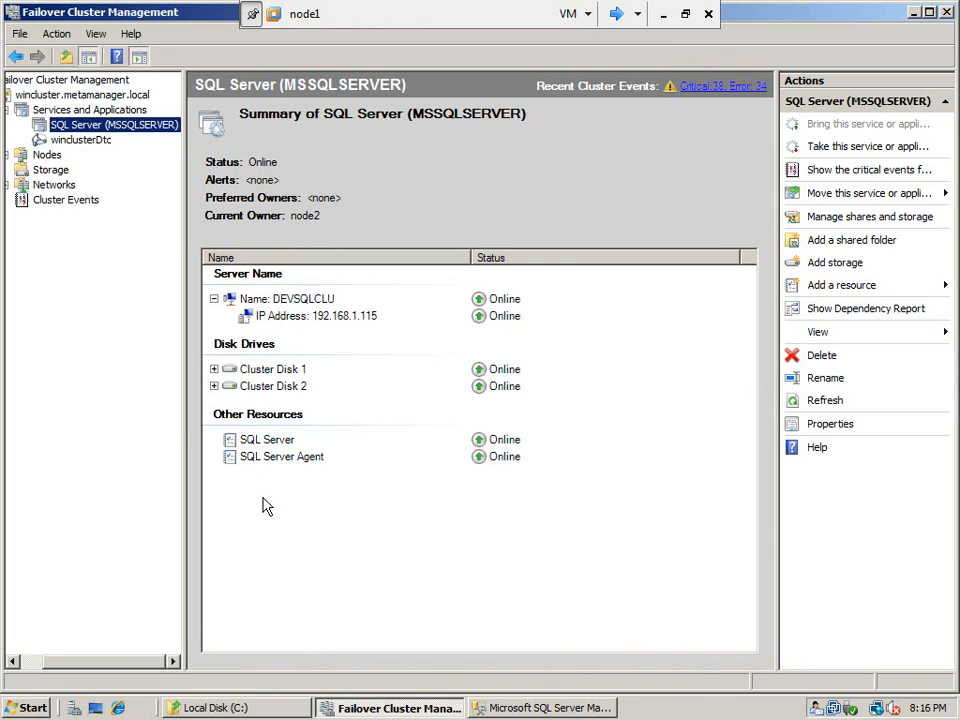
- Run setup from the sql2008_software folder on drive C: and start a new SQL Server failover cluster installation
{"action": "left_click", "coordinate": [234, 708]}
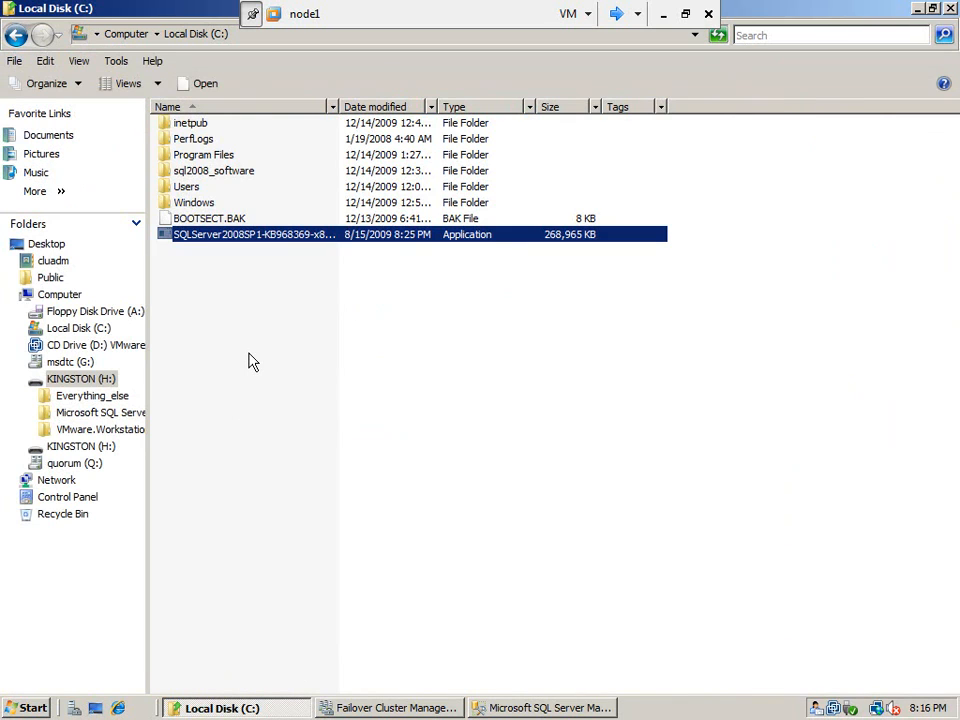
{"action": "left_click", "coordinate": [219, 175]}
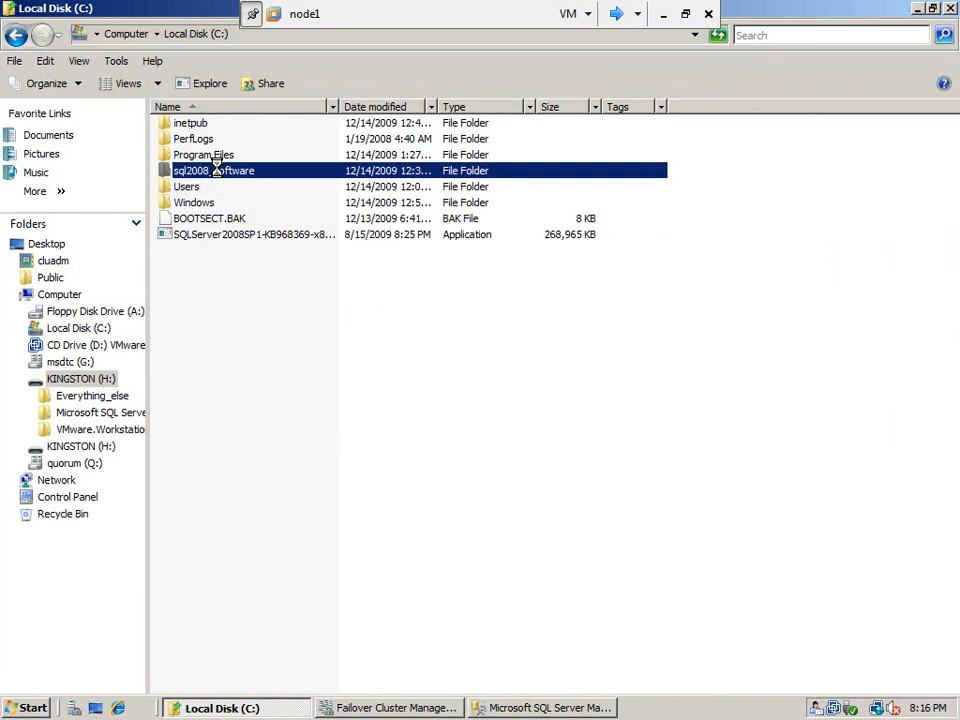
{"action": "double_click", "coordinate": [220, 174]}
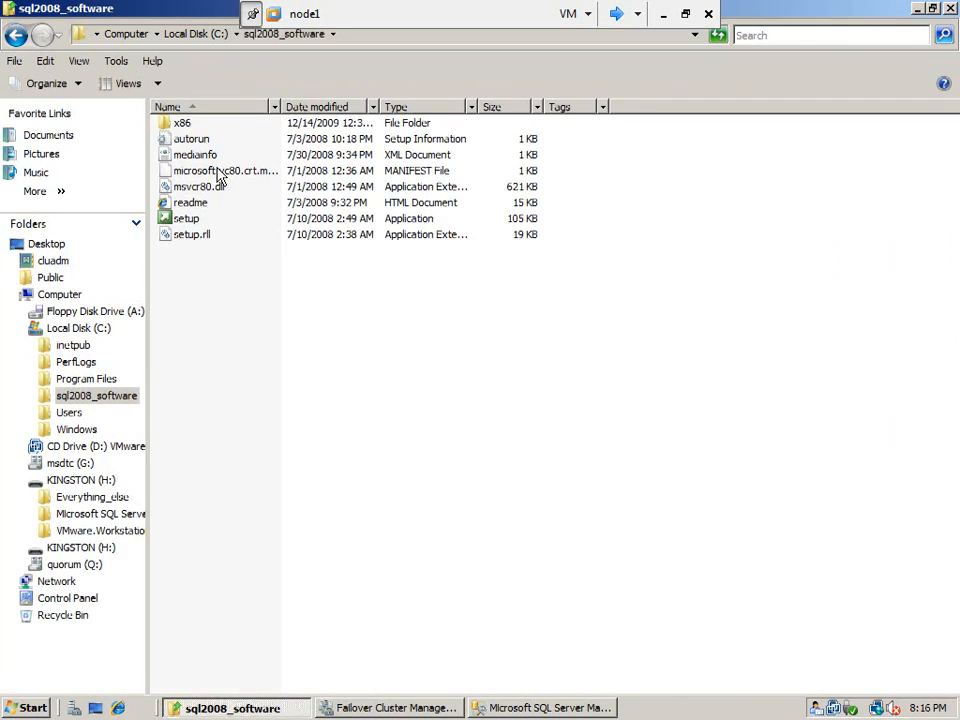
{"action": "double_click", "coordinate": [188, 219]}
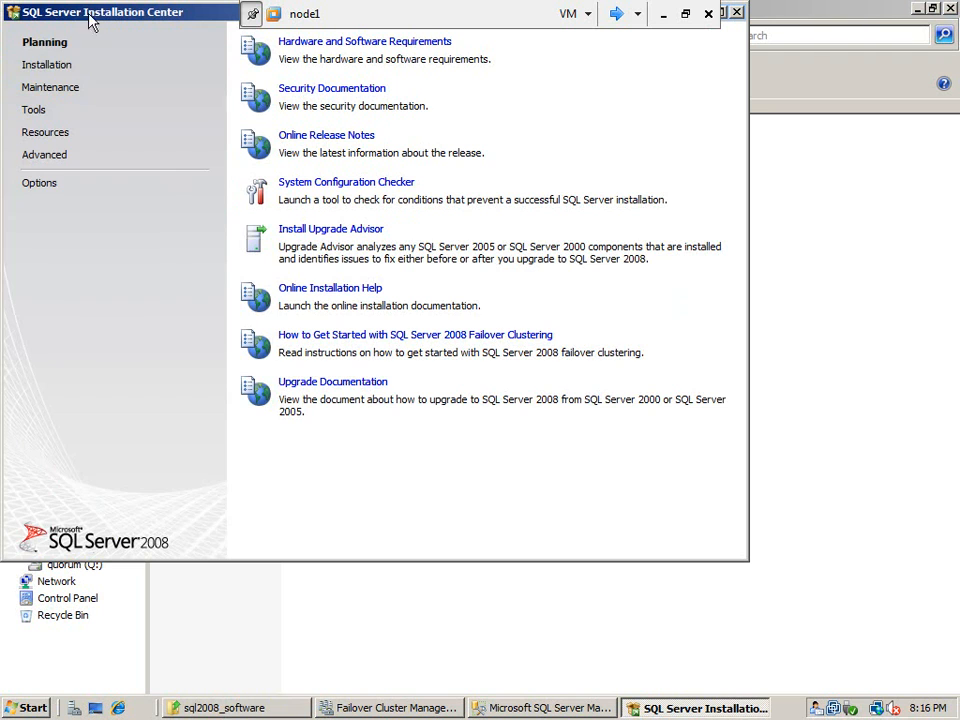
{"action": "left_click", "coordinate": [47, 68]}
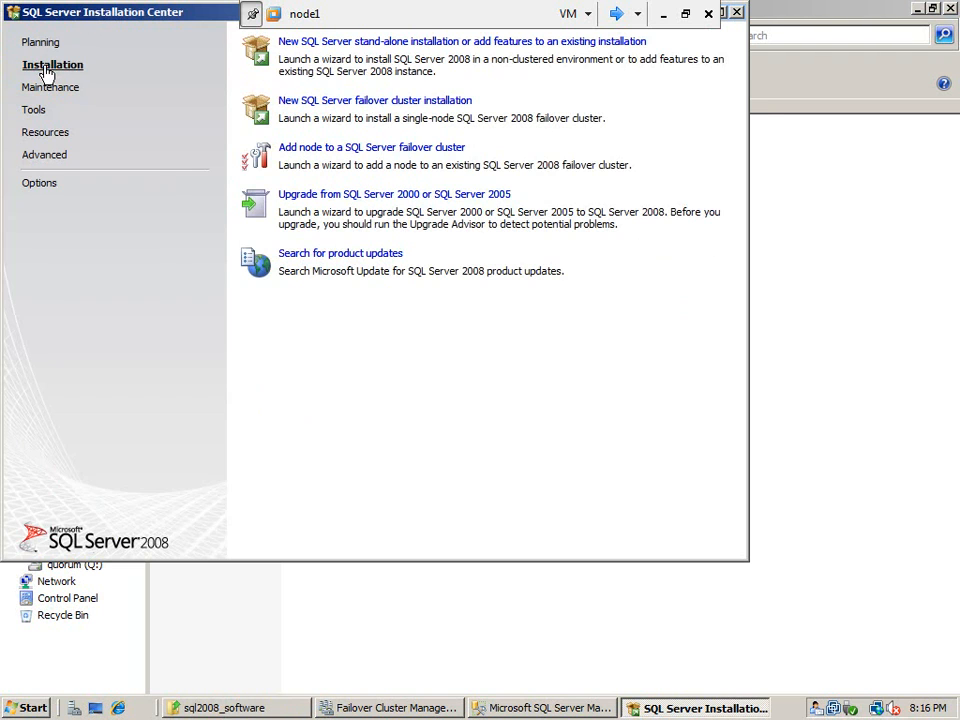
{"action": "left_click", "coordinate": [388, 102]}
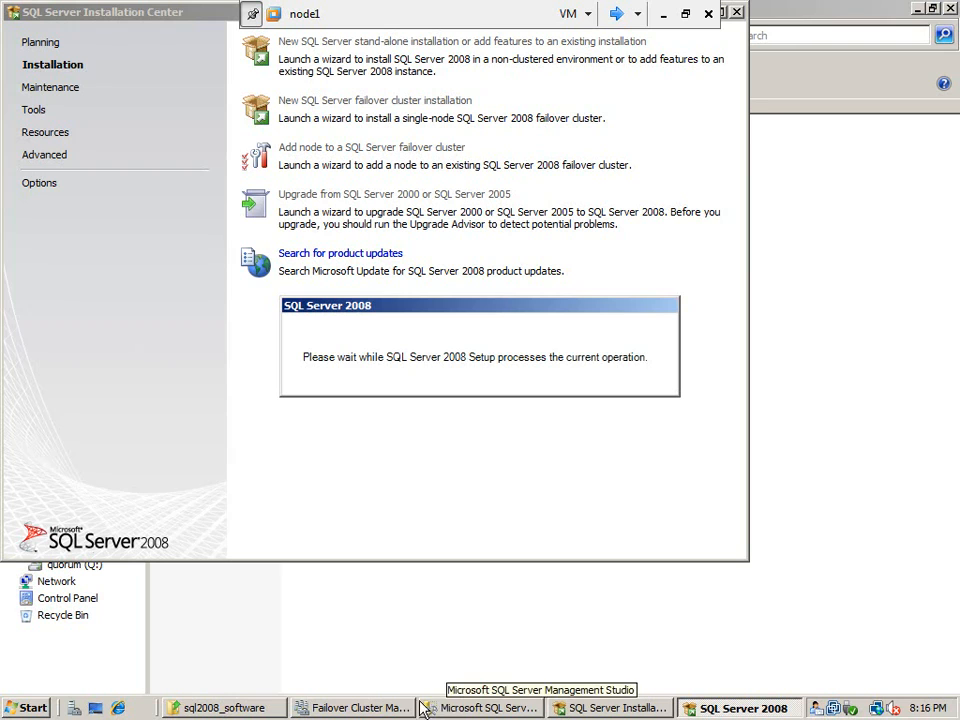
- Close SQL Server Management Studio without saving the changes to SQLQuery1.sql
{"action": "left_click", "coordinate": [452, 712]}
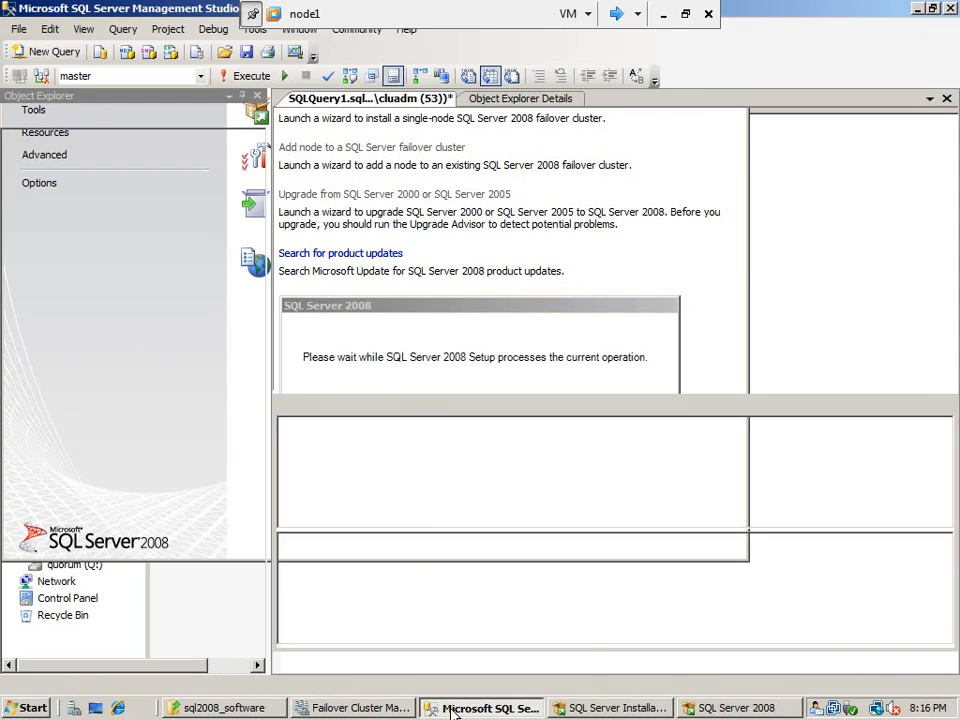
{"action": "right_click", "coordinate": [452, 712]}
{"action": "left_click", "coordinate": [476, 694]}
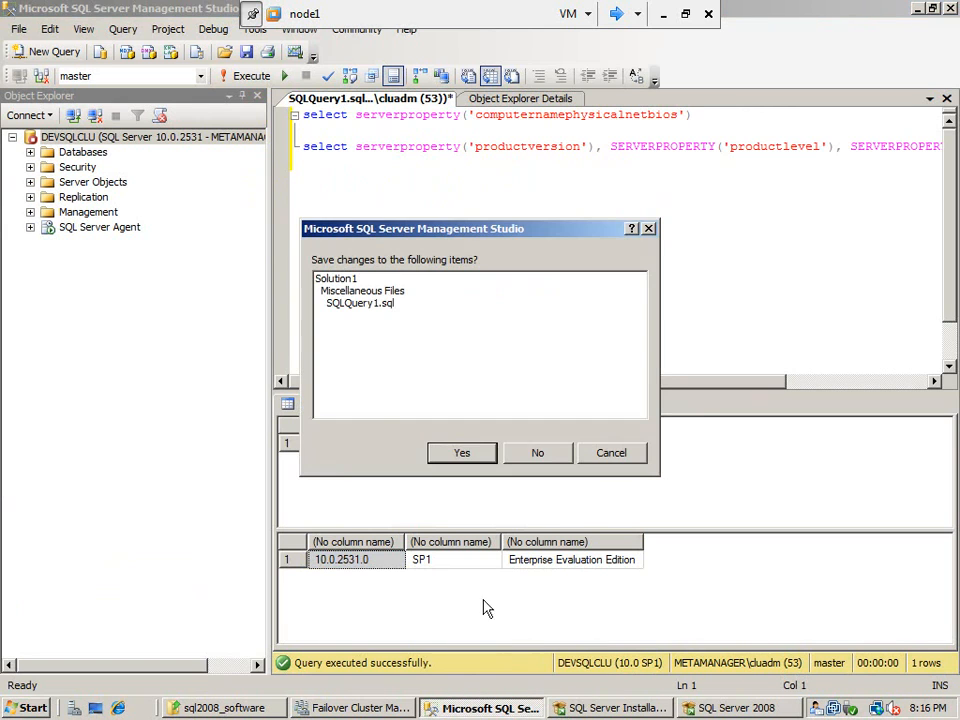
{"action": "left_click", "coordinate": [540, 453]}
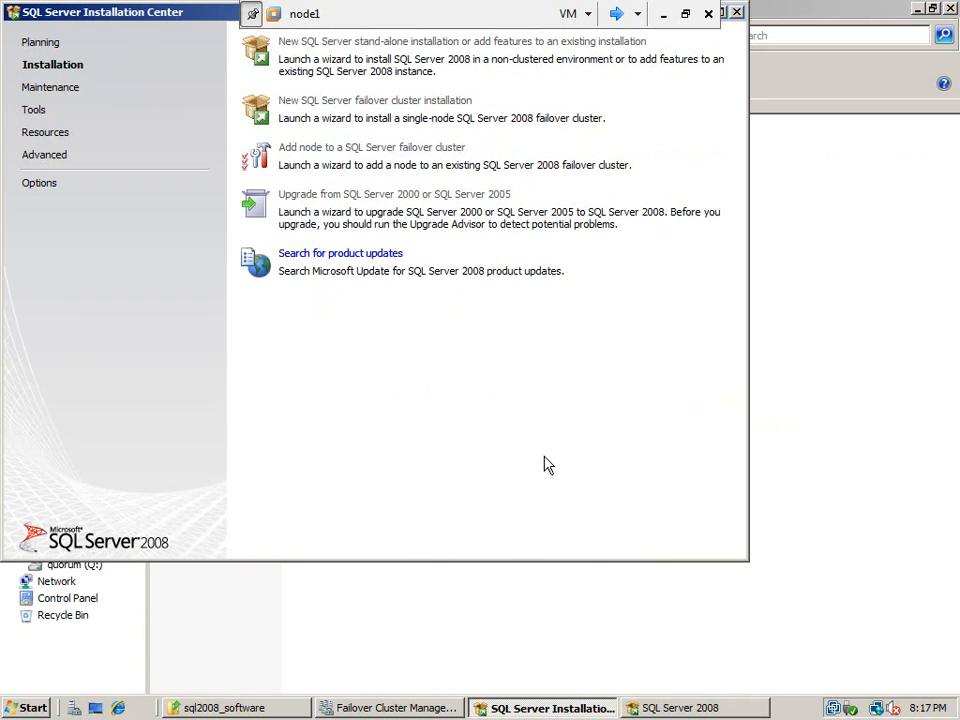
- Return to SQL Server 2008 Setup, accept the initial support rules check and install the setup support files
{"action": "left_click", "coordinate": [671, 707]}
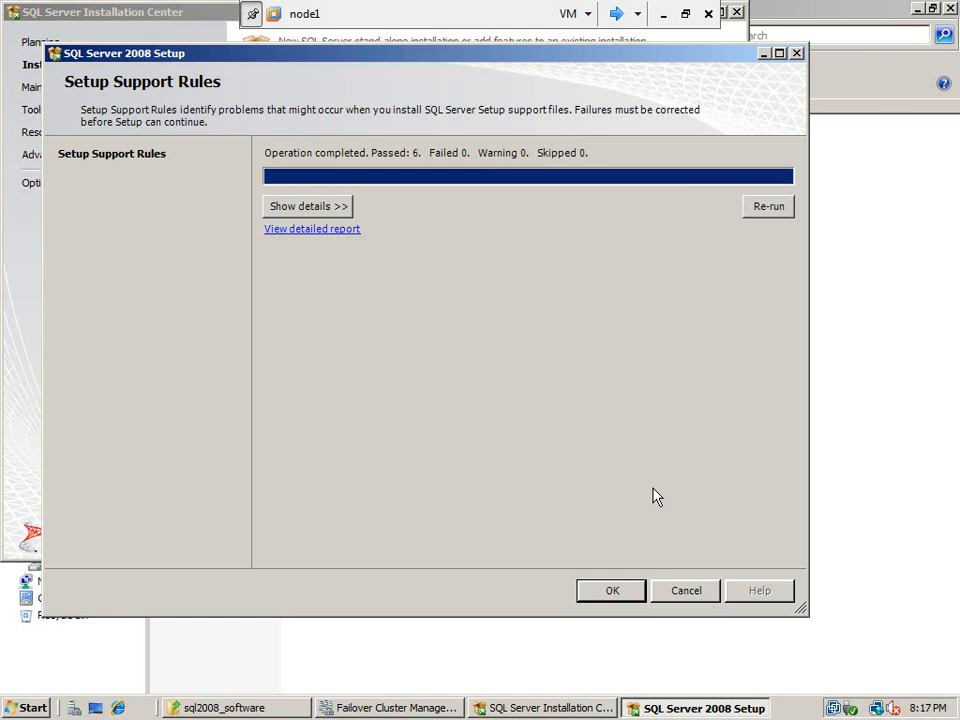
{"action": "left_click", "coordinate": [612, 592]}
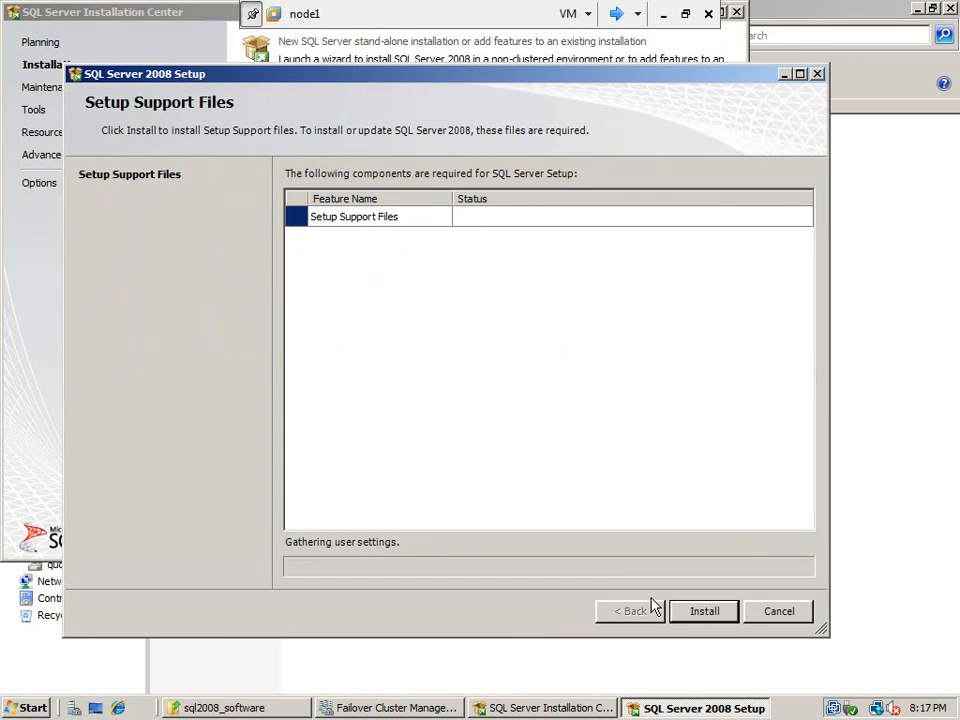
{"action": "left_click", "coordinate": [700, 613]}
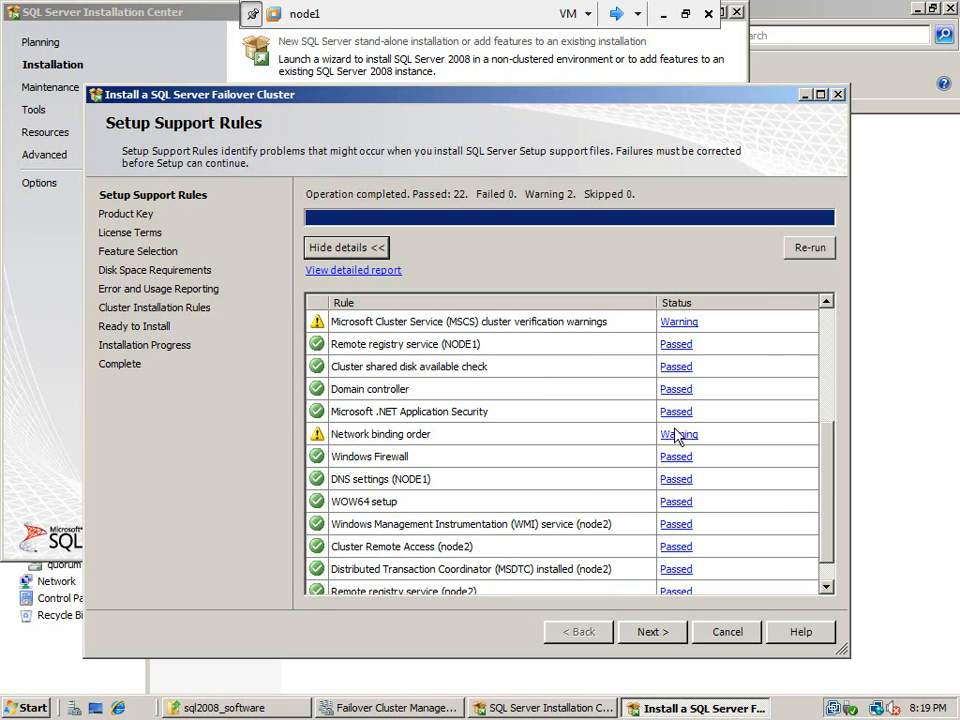
- Review the failover cluster support rule results, proceed past the product key page and accept the license terms
{"action": "mouse_move", "coordinate": [829, 490]}
{"action": "left_mouse_down"}
{"action": "mouse_move", "coordinate": [827, 362]}
{"action": "mouse_move", "coordinate": [826, 505]}
{"action": "left_mouse_up"}
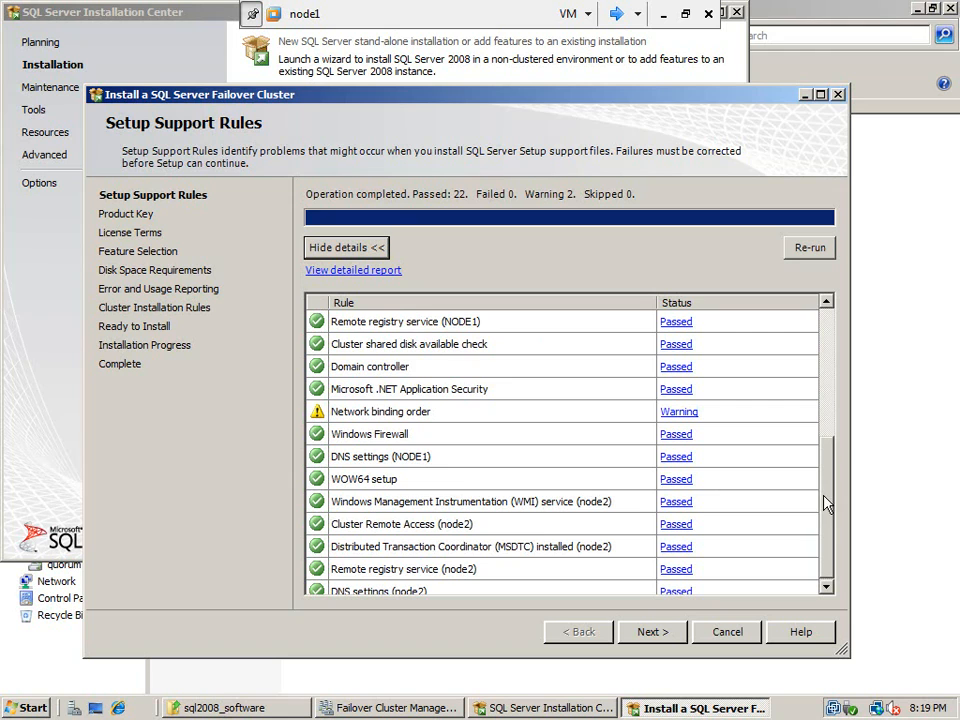
{"action": "left_click", "coordinate": [652, 632]}
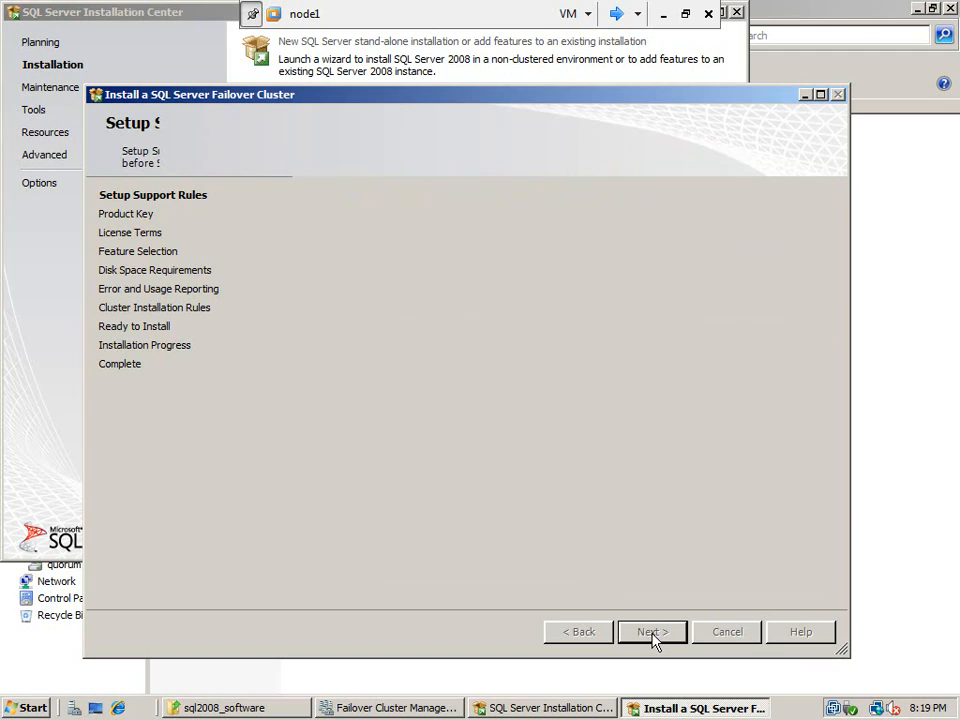
{"action": "left_click", "coordinate": [648, 632]}
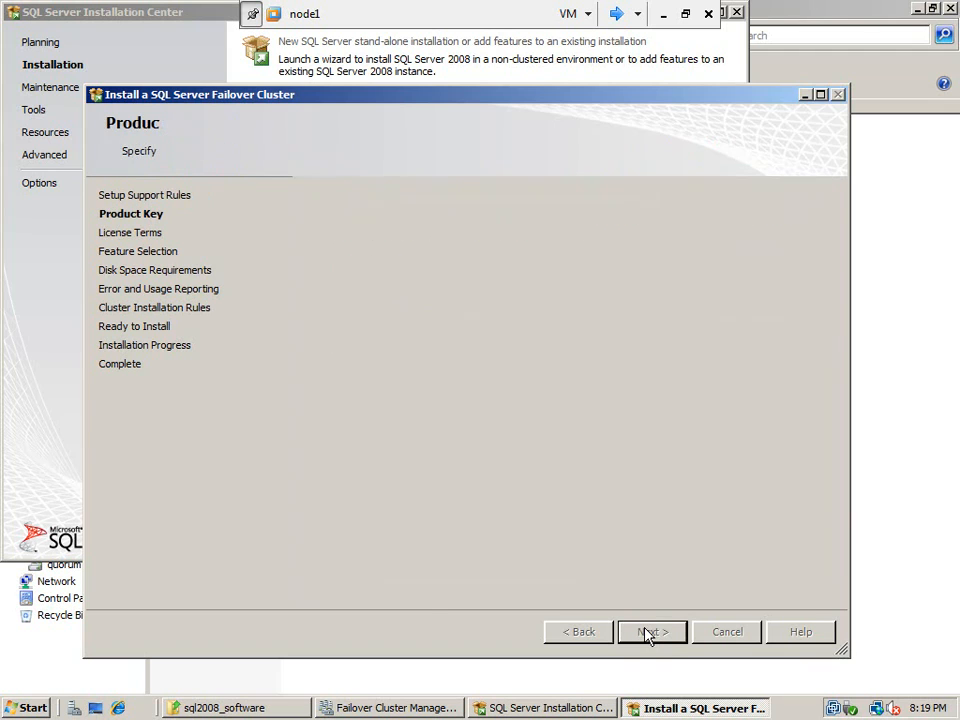
{"action": "left_click", "coordinate": [407, 592]}
{"action": "left_click", "coordinate": [645, 632]}
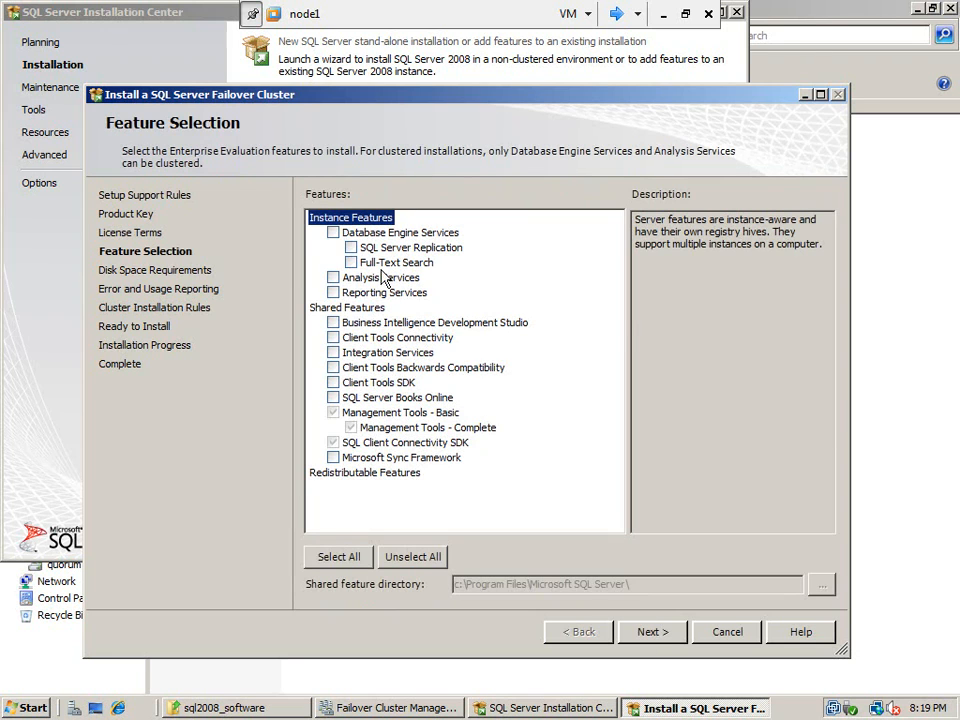
- Select Database Engine Services with SQL Server Replication and Full-Text Search, and proceed to the instance configuration
{"action": "left_click", "coordinate": [333, 233]}
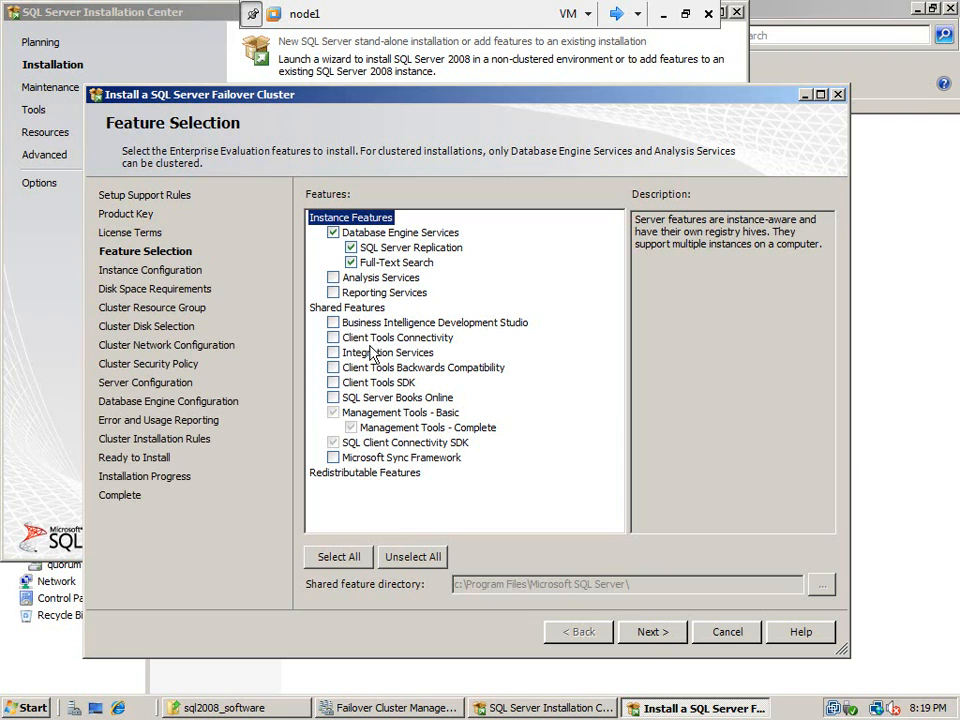
{"action": "left_click", "coordinate": [350, 427]}
{"action": "left_click", "coordinate": [665, 634]}
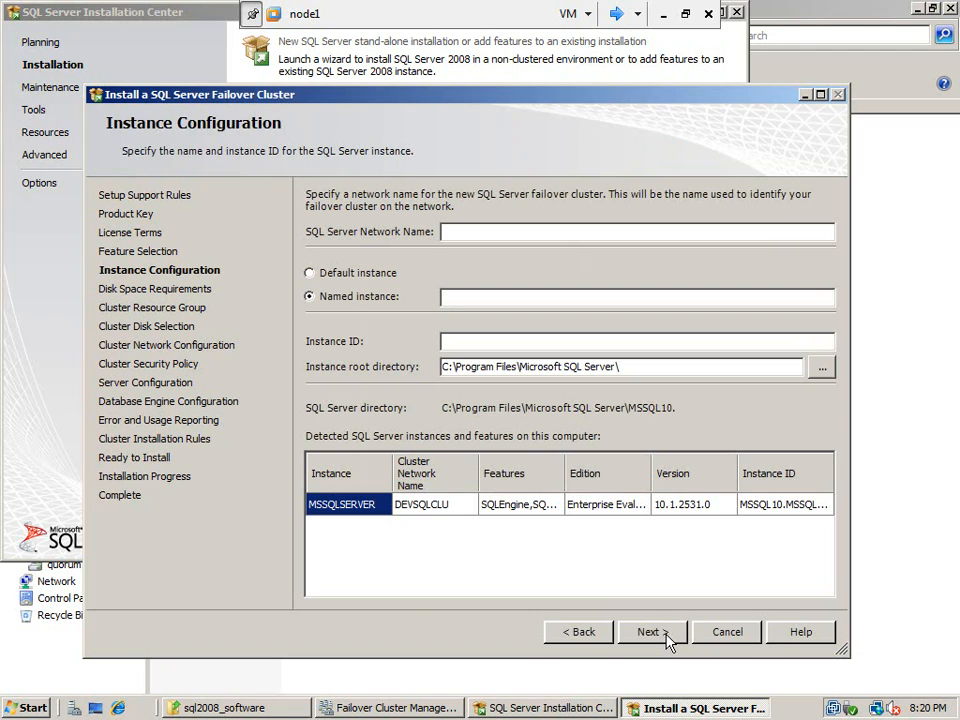
- Check the volume of Cluster Disk 3 and the SQL Server (MSSQLSERVER) summary in Failover Cluster Management, and return to the installation wizard
{"action": "left_click", "coordinate": [401, 708]}
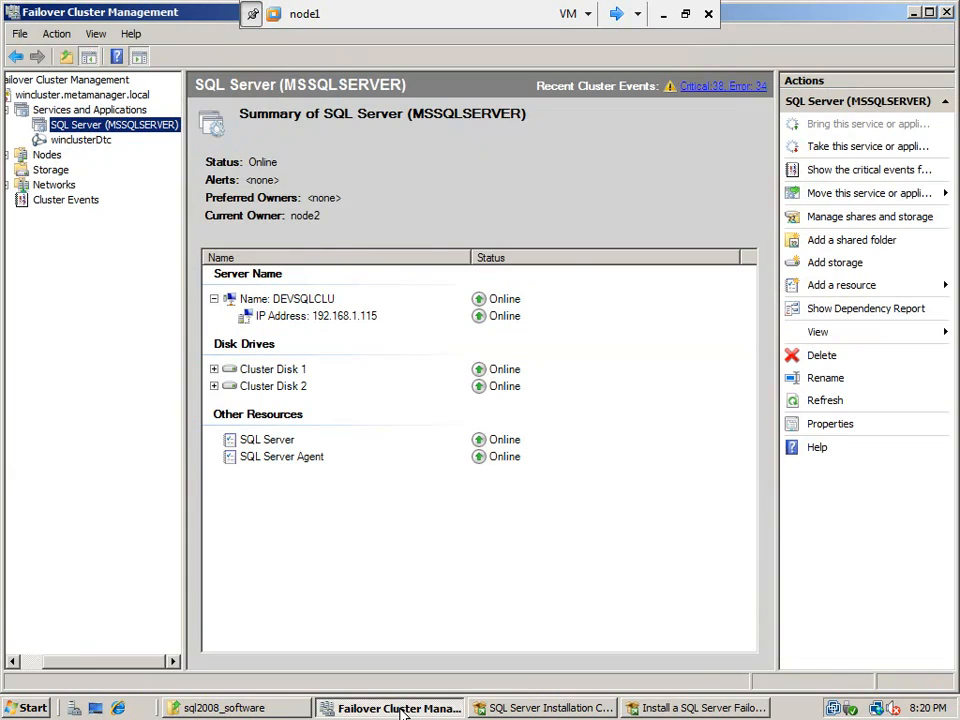
{"action": "left_click", "coordinate": [52, 170]}
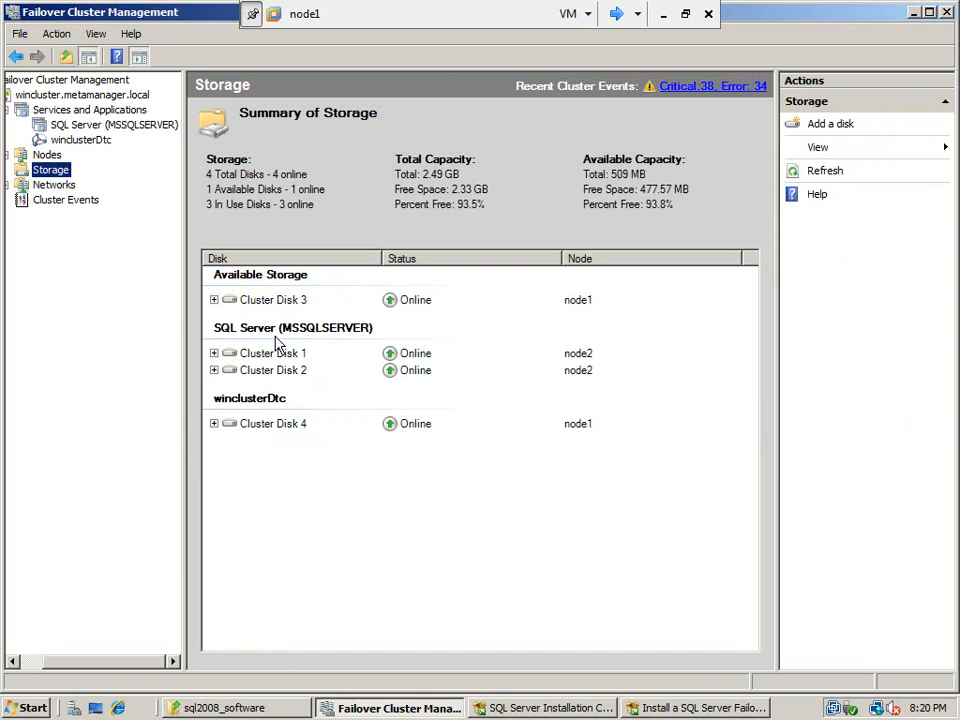
{"action": "left_click", "coordinate": [213, 300]}
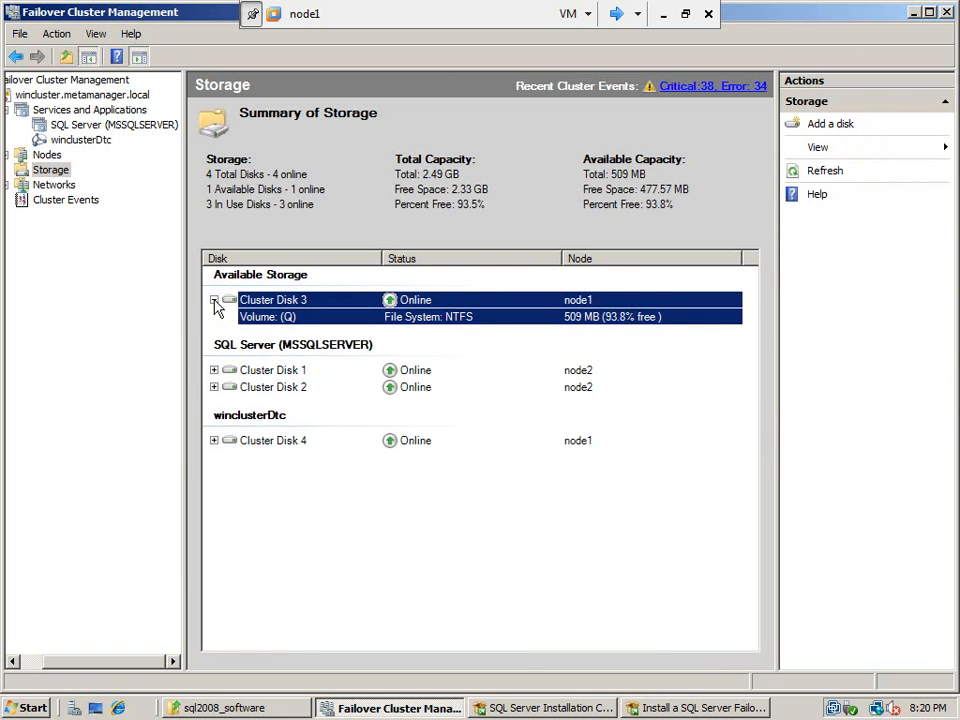
{"action": "left_click", "coordinate": [665, 707]}
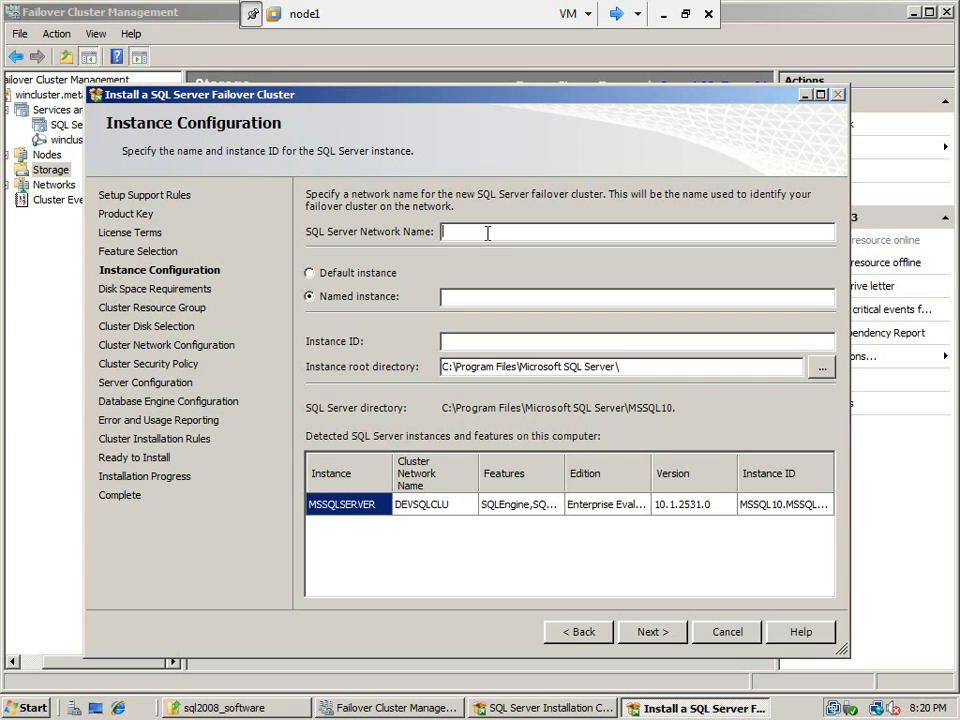
{"action": "left_click", "coordinate": [358, 708]}
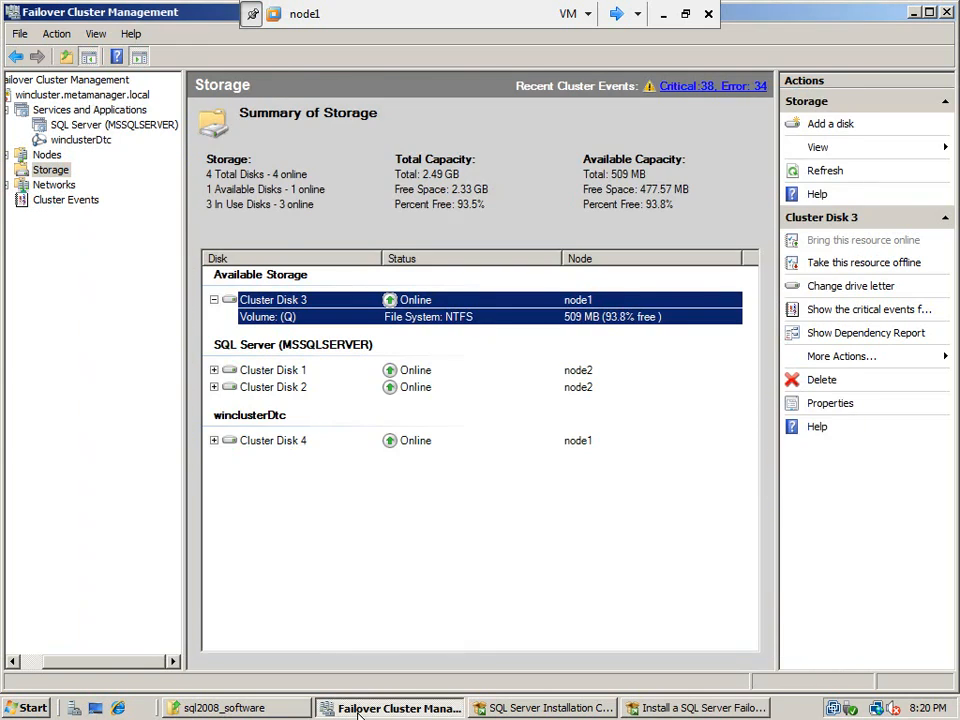
{"action": "left_click", "coordinate": [72, 126]}
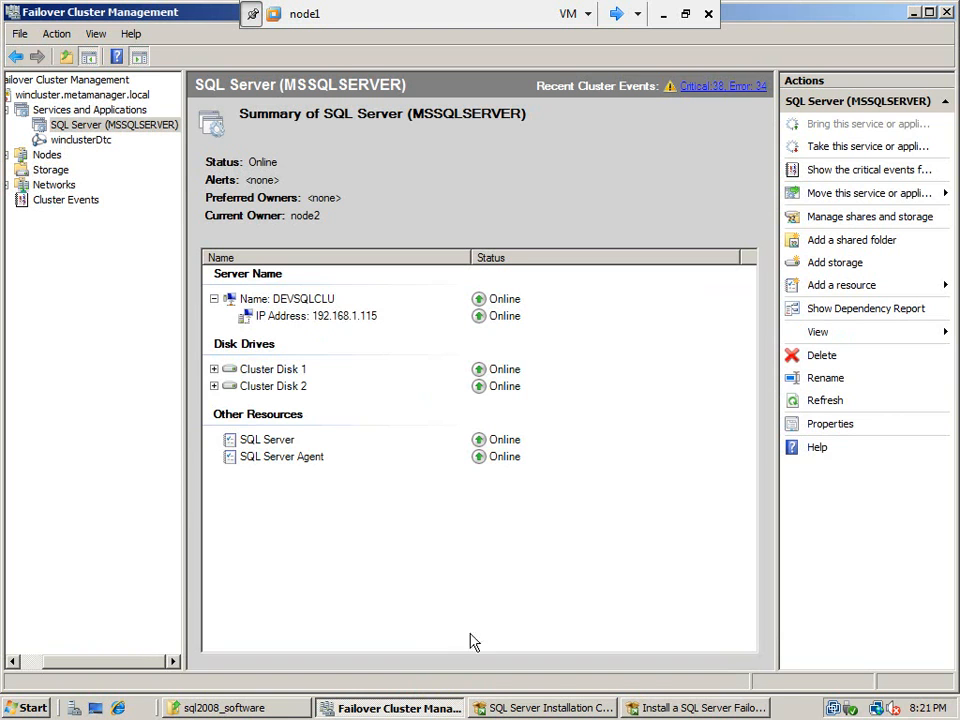
{"action": "left_click", "coordinate": [690, 707]}
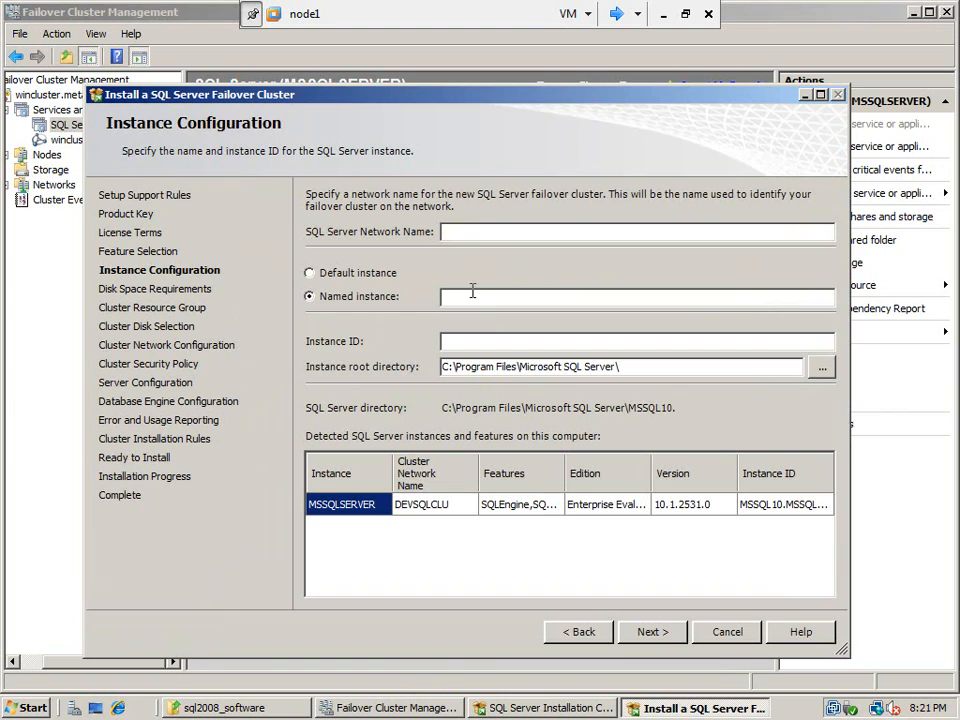
- Set the SQL Server network name to DEVSQLCLU1 and the named instance to SQL2K8INST1, and proceed to the disk space requirements
{"action": "type", "text": "DEVSQL"}
{"action": "type", "text": "CLU"}
{"action": "type", "text": "1"}
{"action": "type", "text": "SQL200"}
{"action": "type", "text": "8"}
{"action": "key", "text": "BackSpace"}
{"action": "key", "text": "BackSpace"}
{"action": "key", "text": "BackSpace"}
{"action": "type", "text": "K8INST1"}
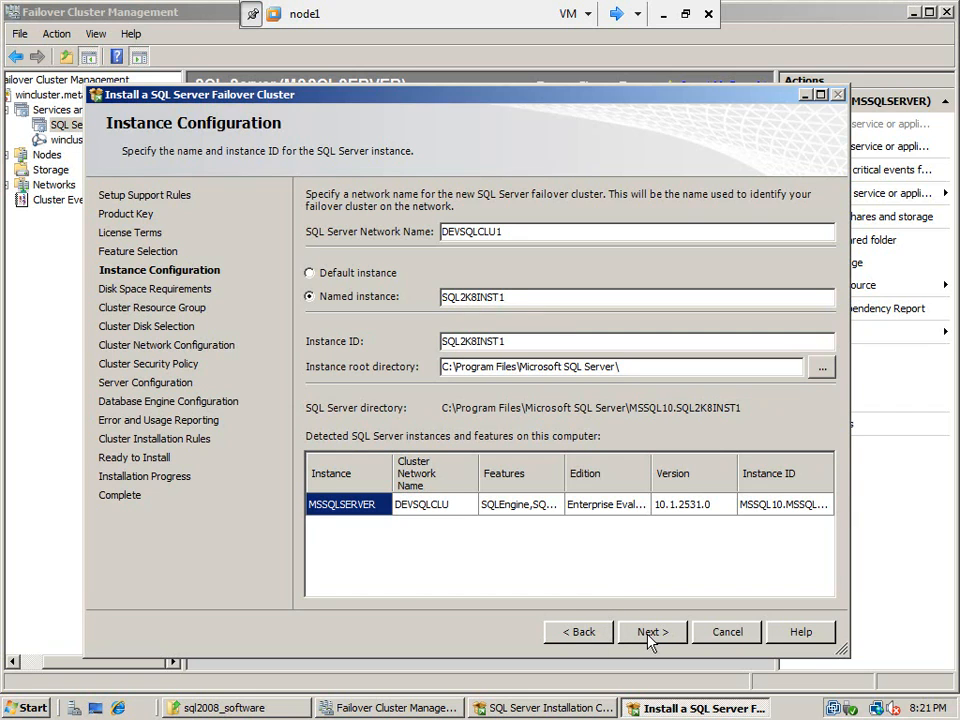
{"action": "left_click_drag", "start_coordinate": [529, 341], "coordinate": [444, 340]}
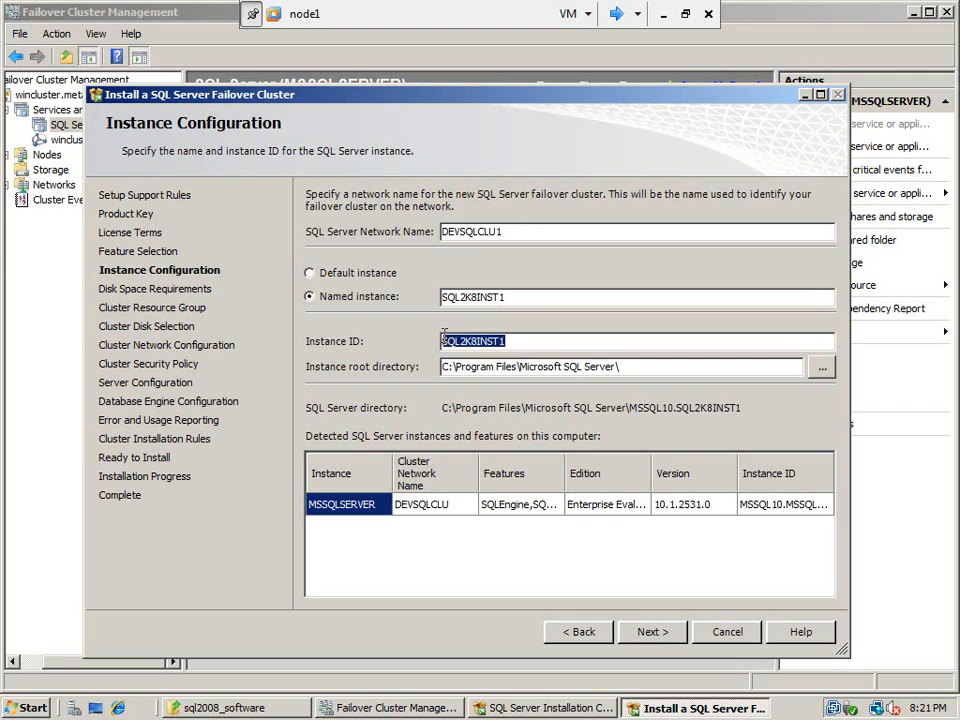
{"action": "left_click", "coordinate": [524, 290]}
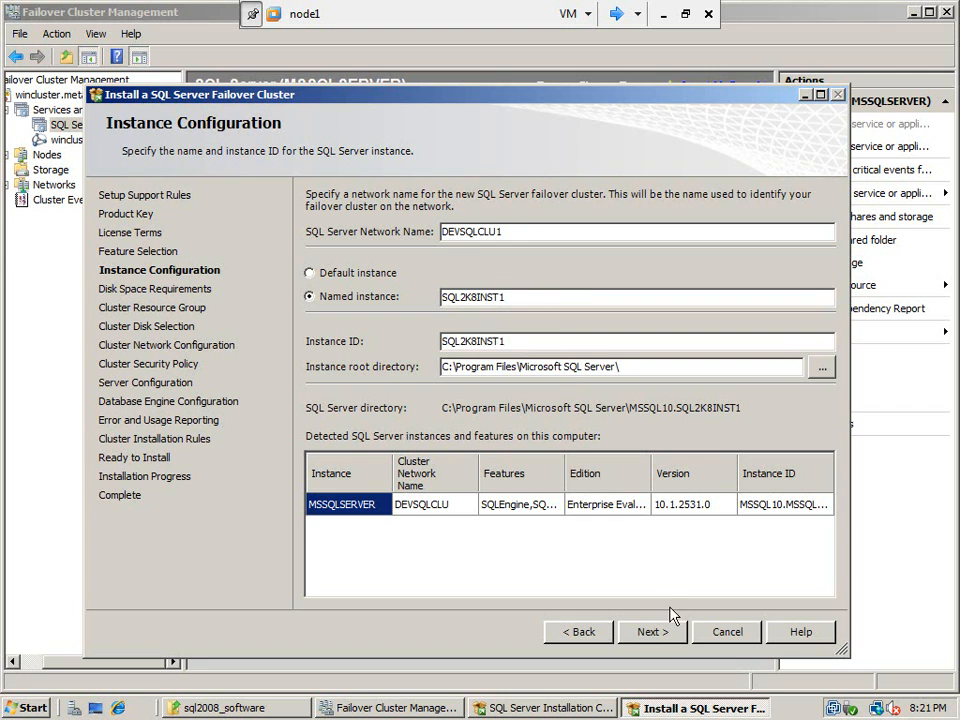
{"action": "left_click", "coordinate": [670, 632]}
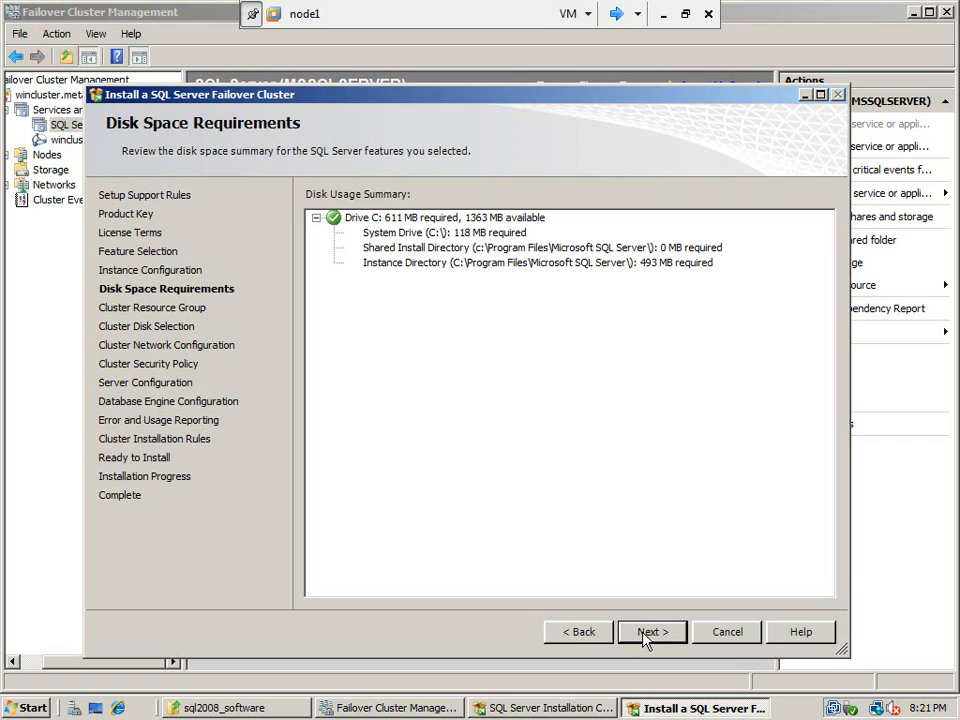
- Keep SQL Server (SQL2K8INST1) as the cluster resource group name and Cluster Disk 3 as the shared disk, and proceed to the network configuration
{"action": "left_click", "coordinate": [645, 636]}
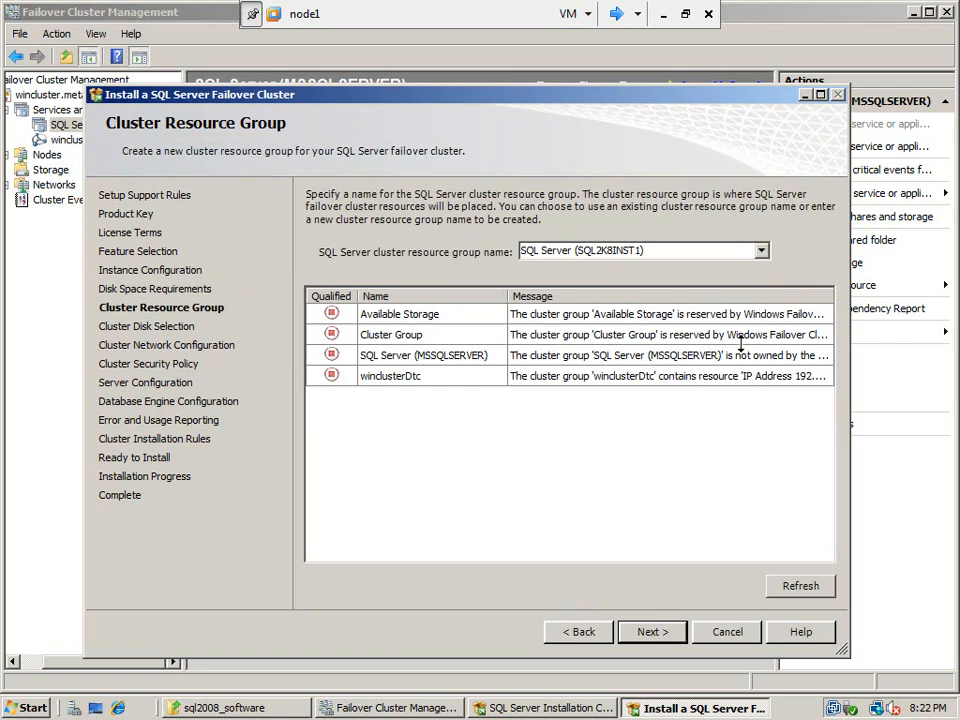
{"action": "left_click", "coordinate": [763, 251]}
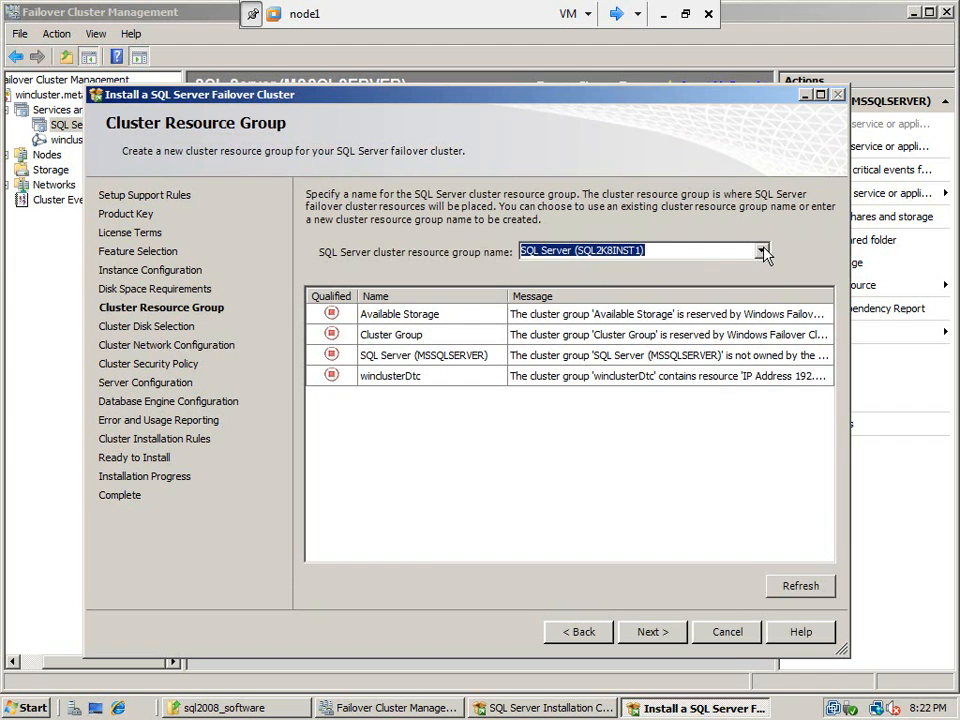
{"action": "left_click", "coordinate": [733, 249]}
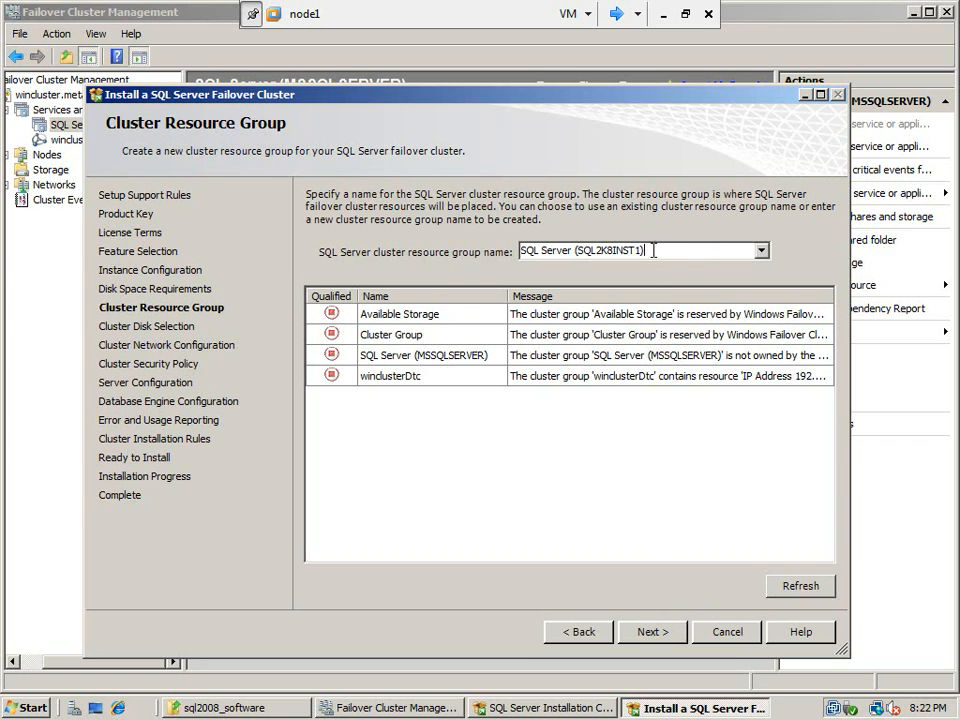
{"action": "left_click", "coordinate": [664, 632]}
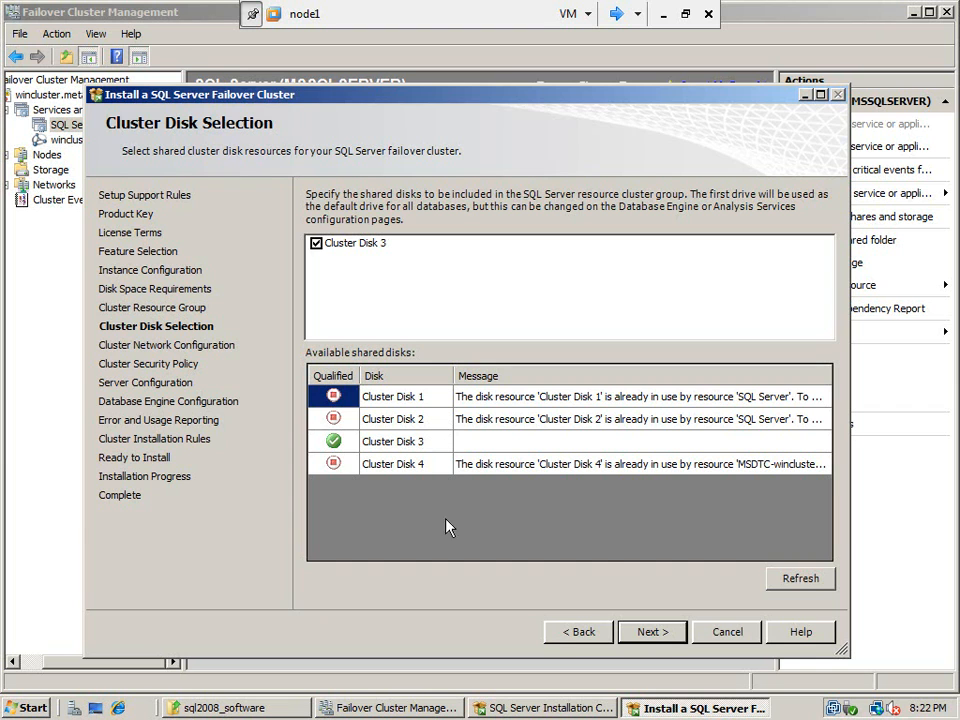
{"action": "left_click", "coordinate": [651, 634]}
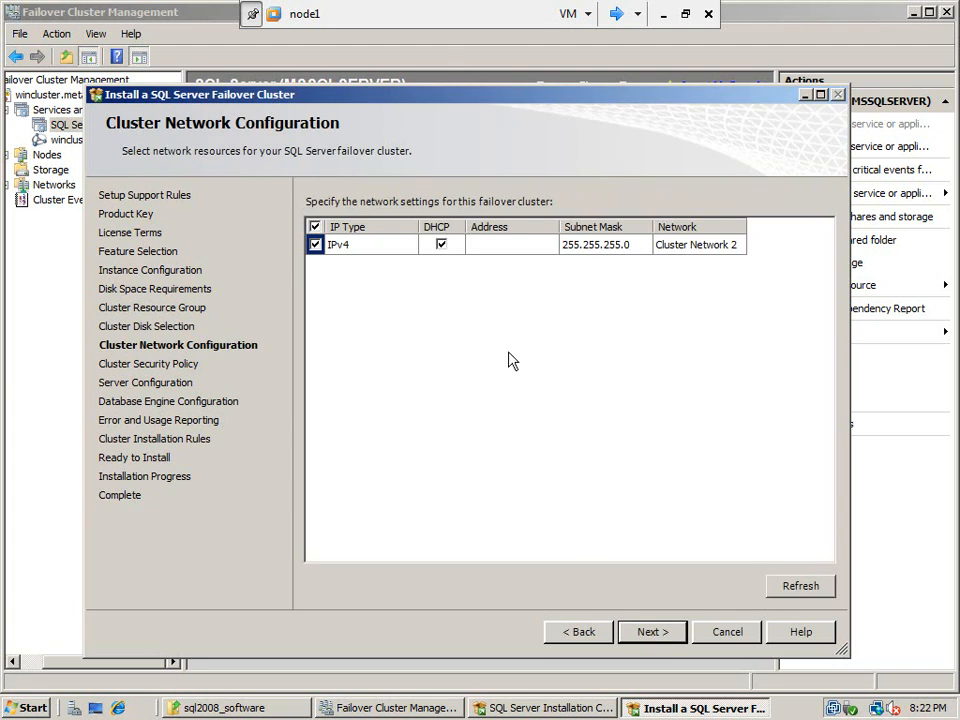
- Turn off DHCP for the IPv4 cluster network and look up the active/active SQL Server virtual IP address in ip_address.txt
{"action": "left_click", "coordinate": [442, 245]}
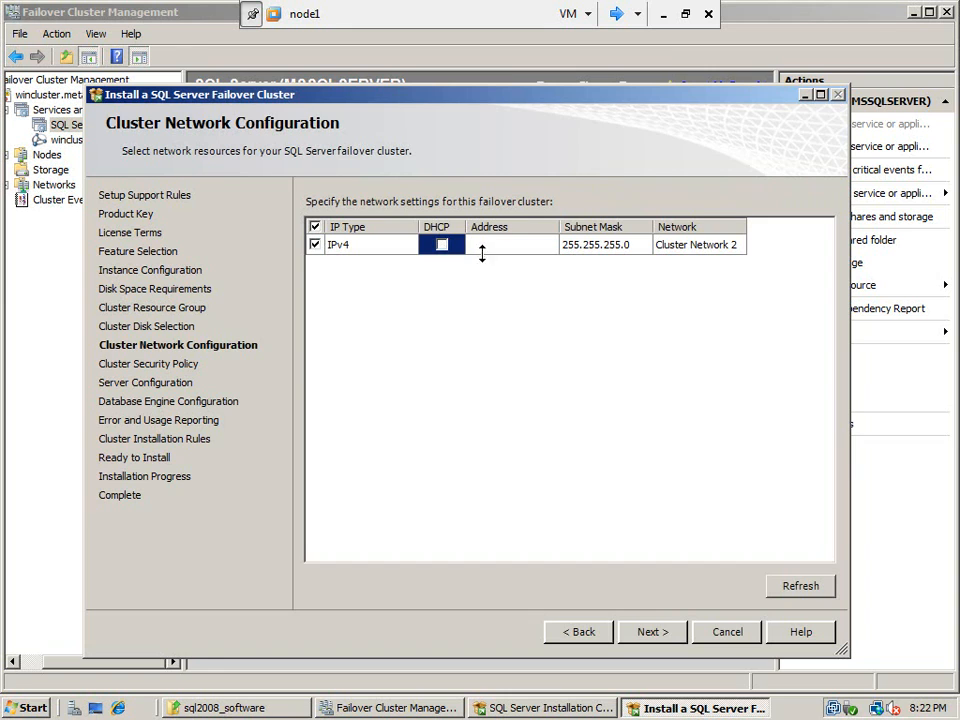
{"action": "left_click", "coordinate": [484, 248]}
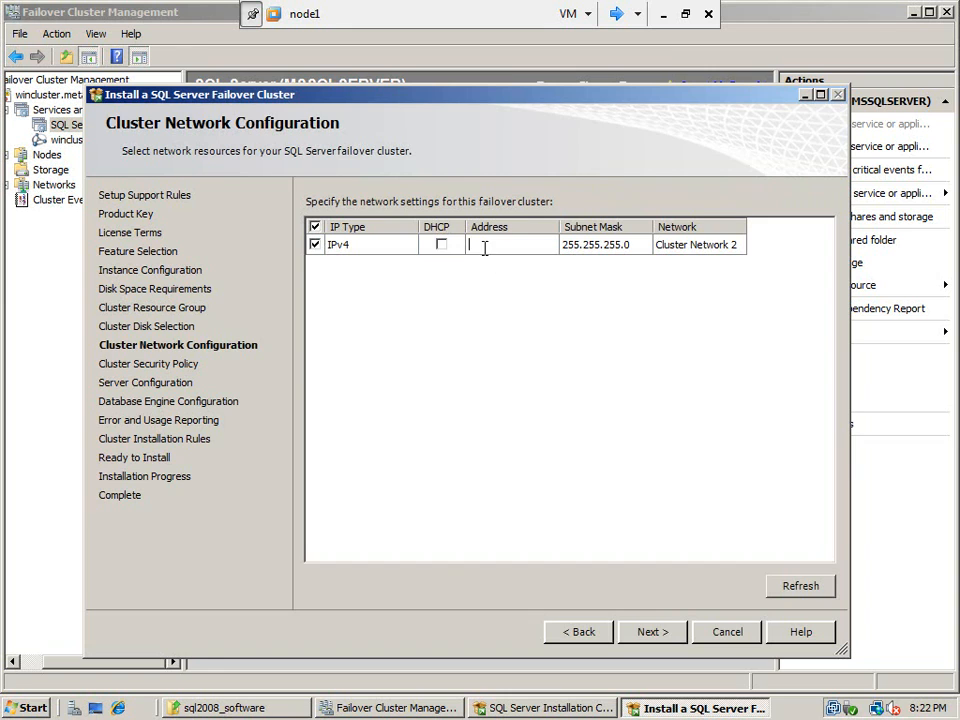
{"action": "left_click", "coordinate": [685, 15]}
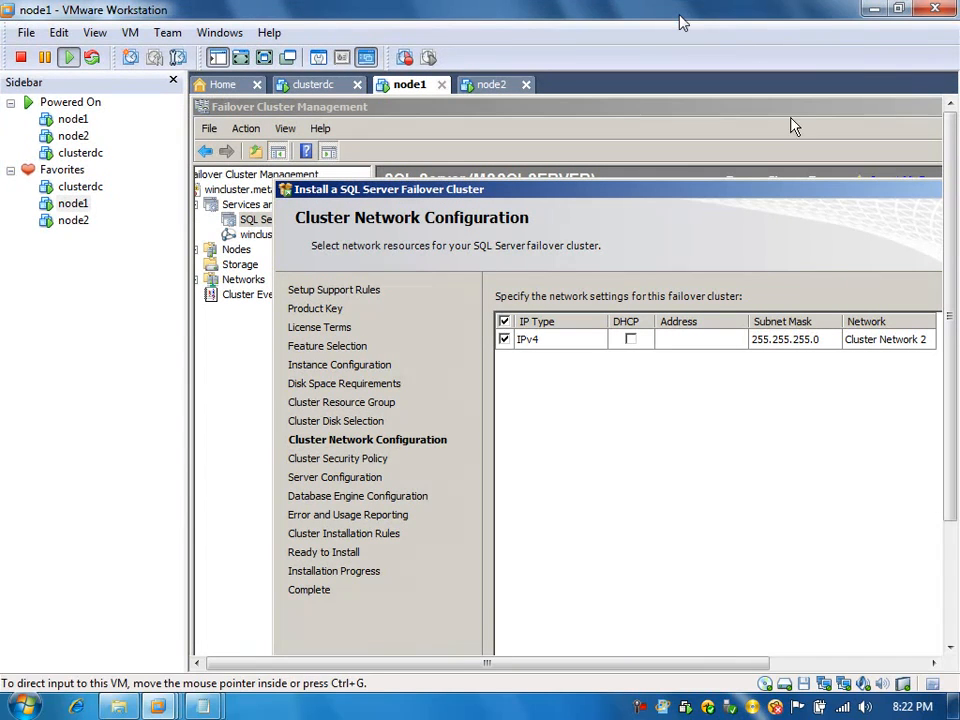
{"action": "mouse_move", "coordinate": [204, 706]}
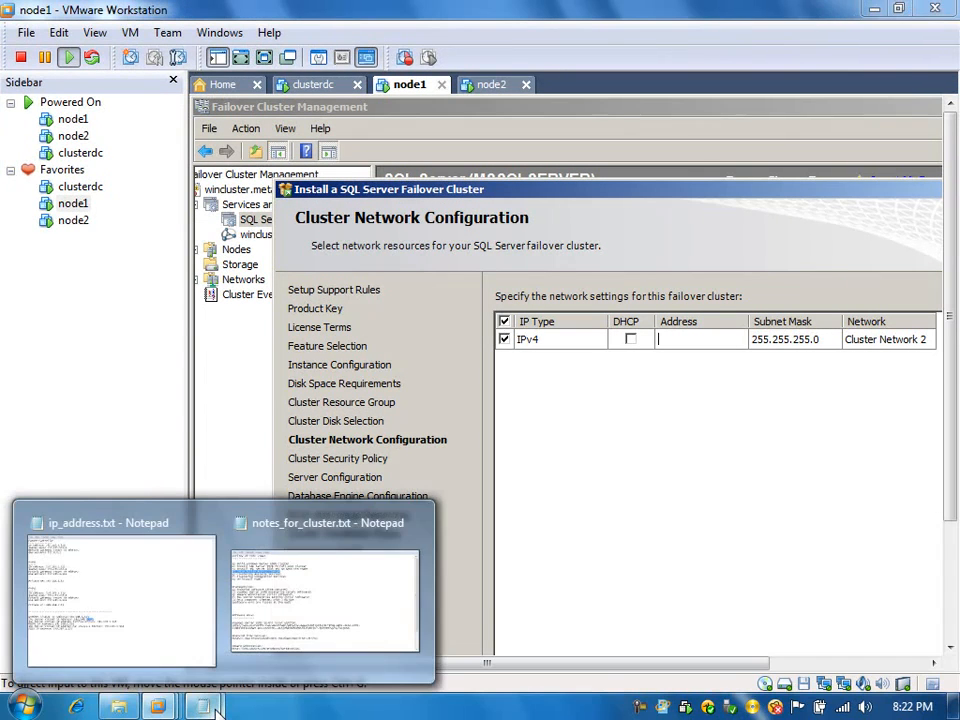
{"action": "left_click", "coordinate": [281, 637]}
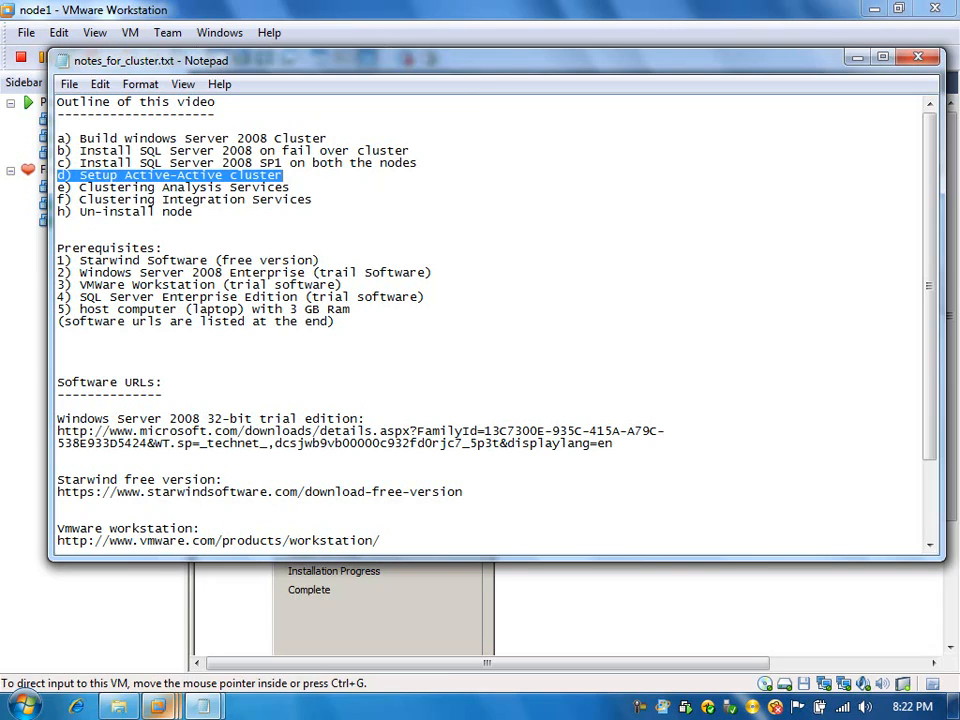
{"action": "mouse_move", "coordinate": [204, 706]}
{"action": "left_click", "coordinate": [146, 621]}
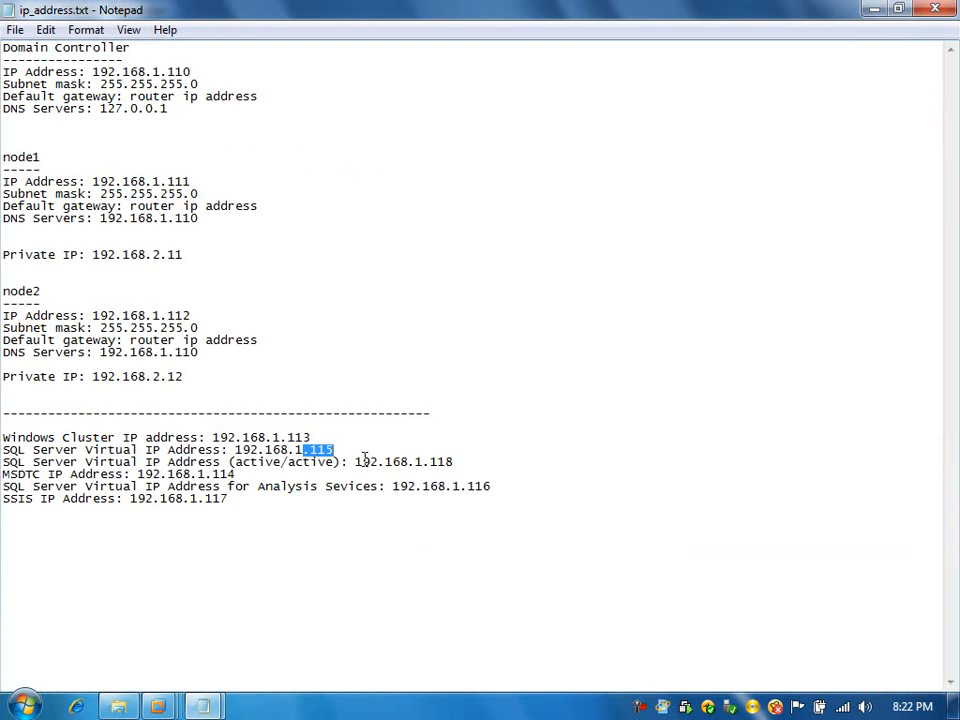
{"action": "left_click_drag", "start_coordinate": [462, 462], "coordinate": [430, 461]}
{"action": "mouse_move", "coordinate": [158, 706]}
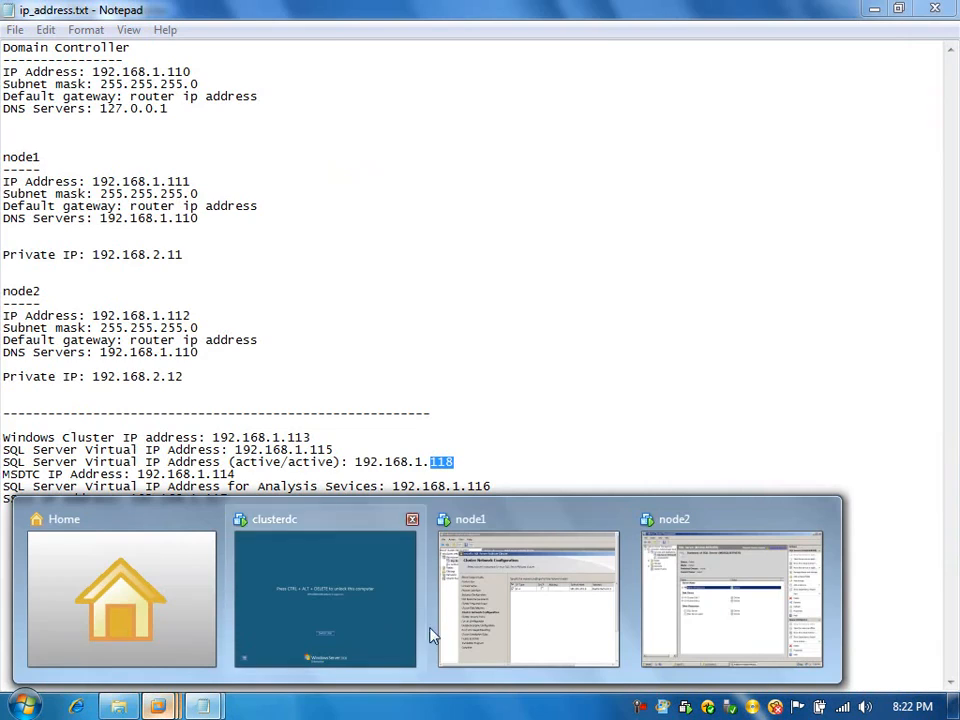
- Back in node1's wizard, set the IPv4 address to 192.168.1.118, and keep the recommended service SIDs, proceeding to the server configuration
{"action": "left_click", "coordinate": [590, 613]}
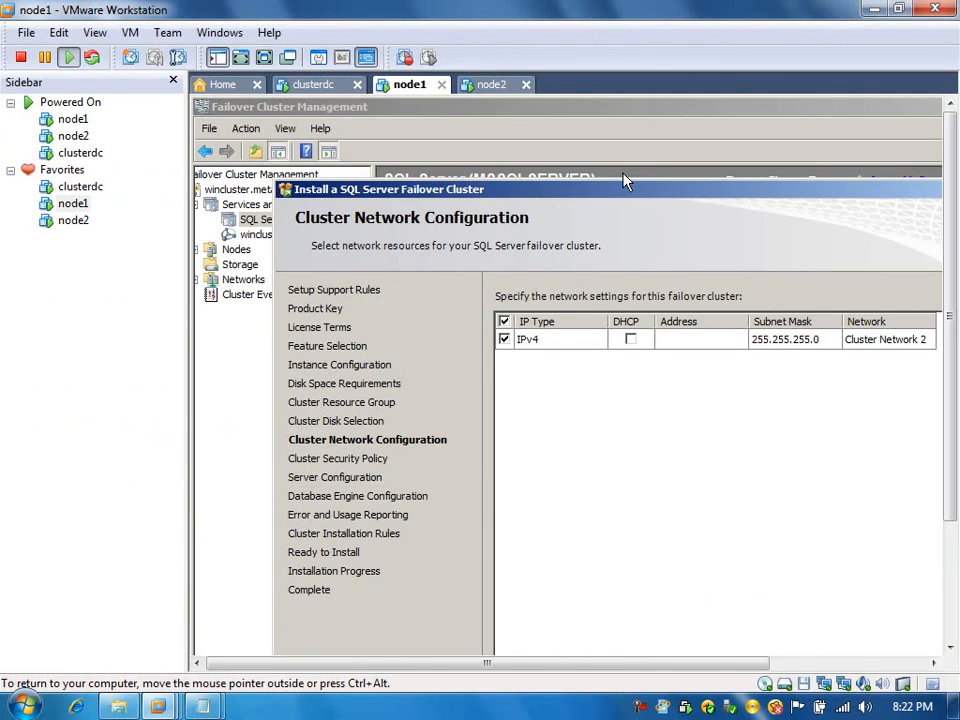
{"action": "left_click", "coordinate": [263, 57]}
{"action": "left_click", "coordinate": [510, 243]}
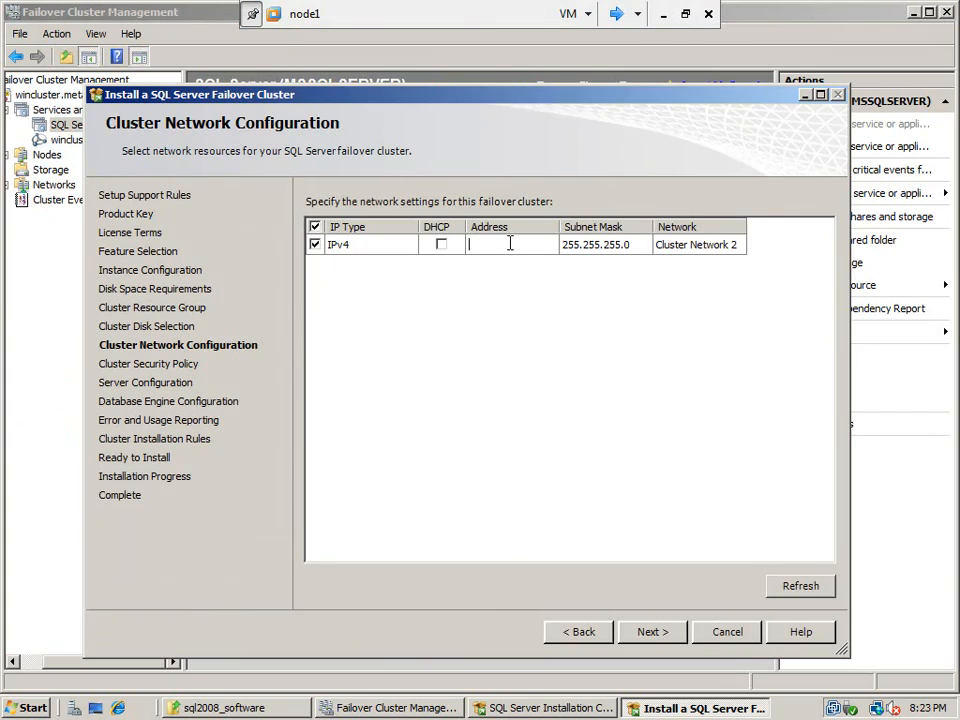
{"action": "type", "text": "192.168.1.118"}
{"action": "left_click", "coordinate": [656, 631]}
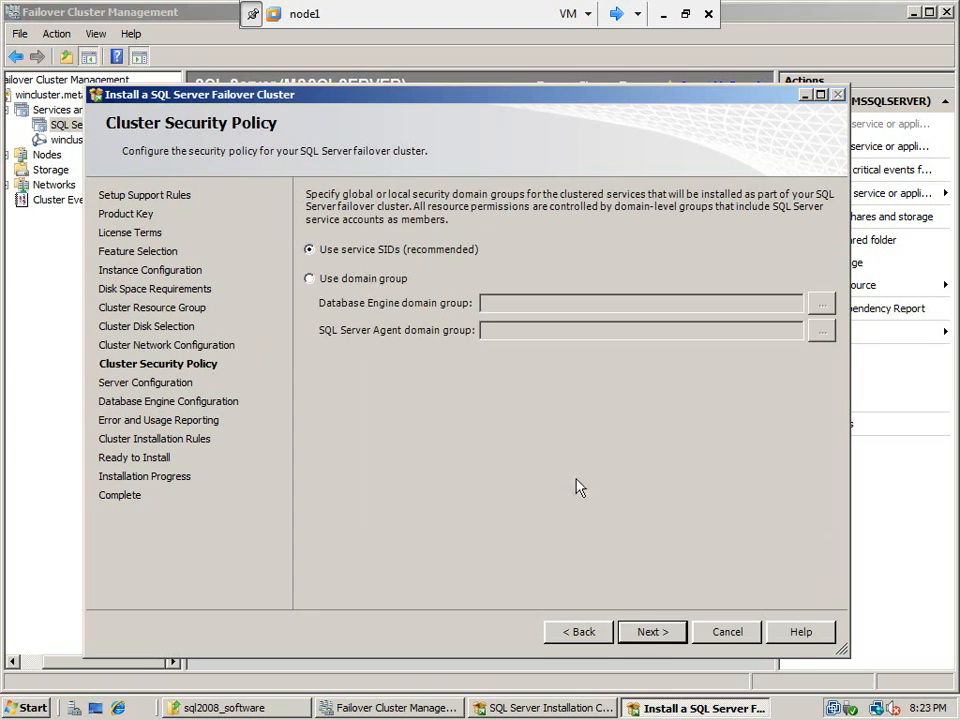
{"action": "left_click", "coordinate": [660, 638]}
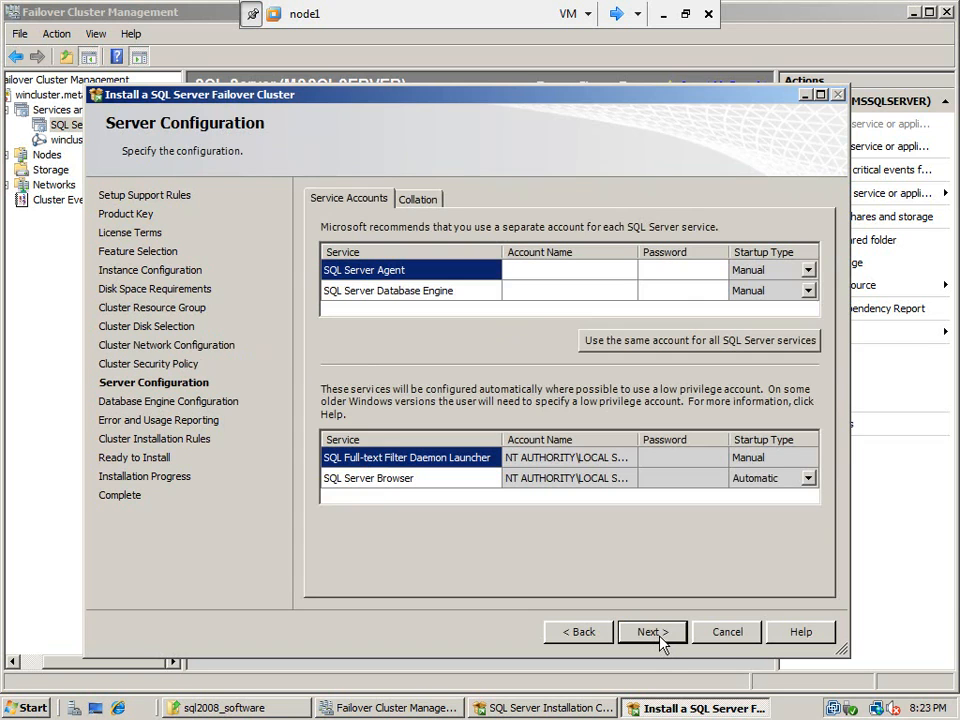
- Assign the account metamanager\cluadm with its password to all SQL Server services, and proceed to the database engine configuration
{"action": "left_click", "coordinate": [678, 341]}
{"action": "left_click", "coordinate": [586, 470]}
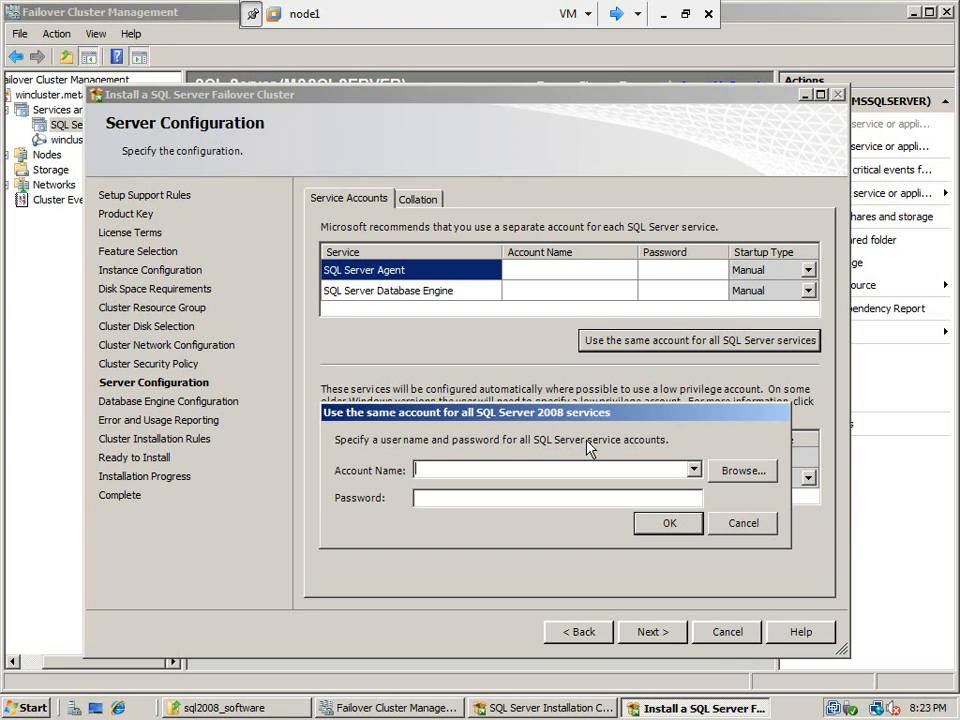
{"action": "type", "text": "metamanager\\"}
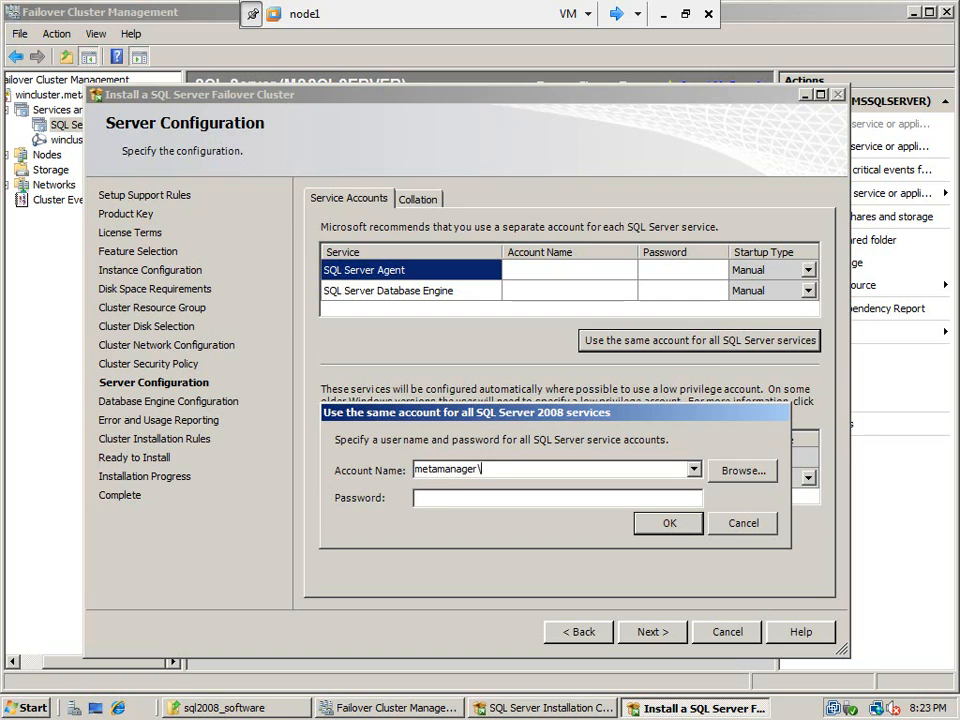
{"action": "type", "text": "cluadm"}
{"action": "key", "text": "Tab"}
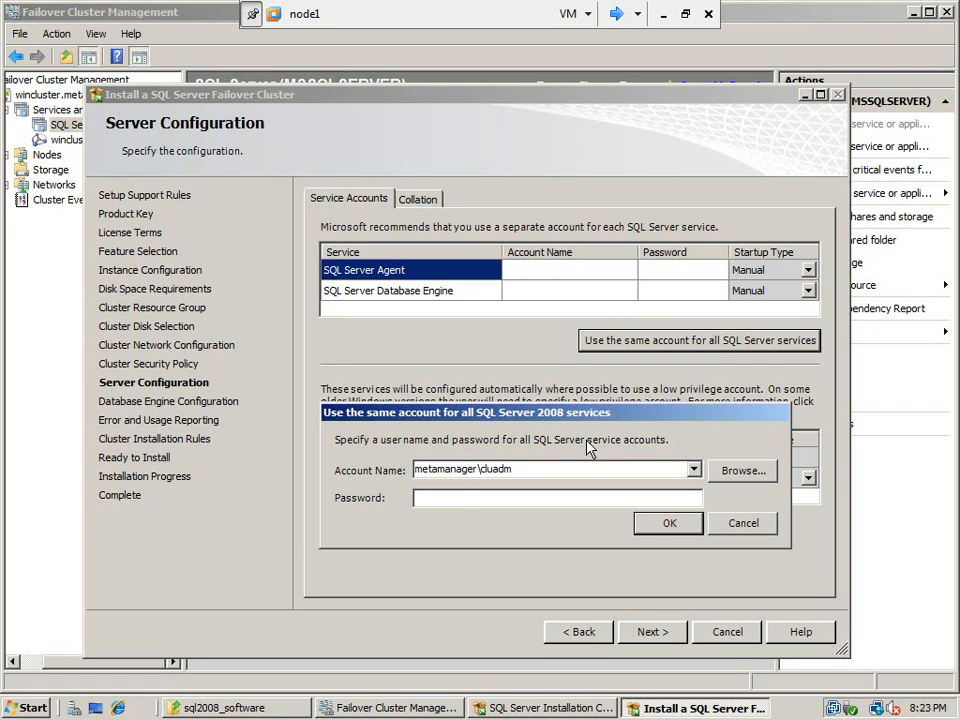
{"action": "type", "text": "*********"}
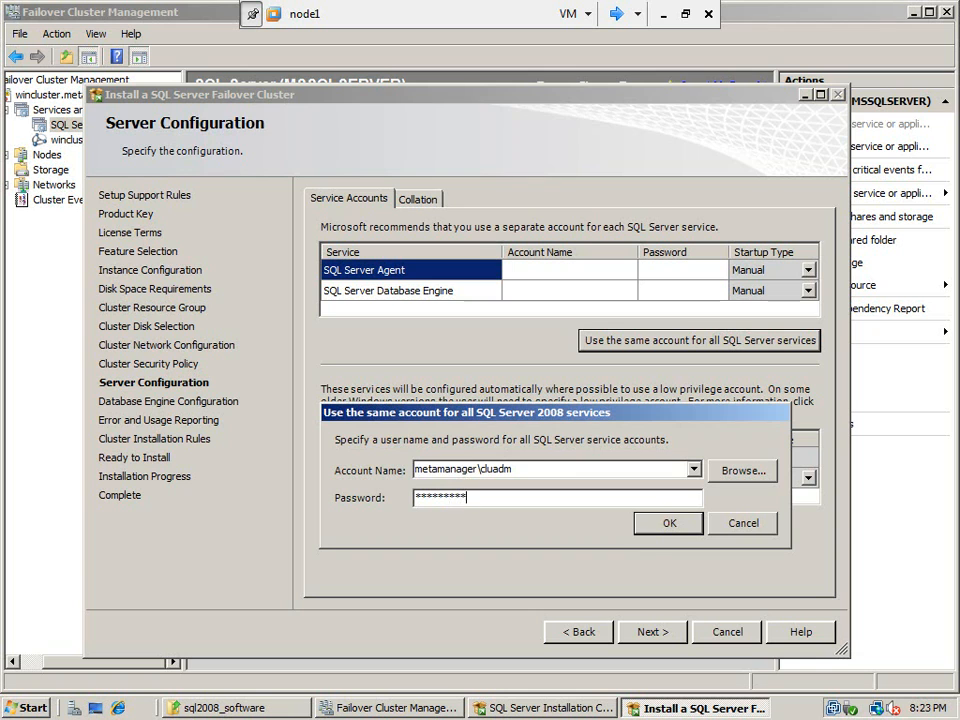
{"action": "left_click", "coordinate": [669, 525]}
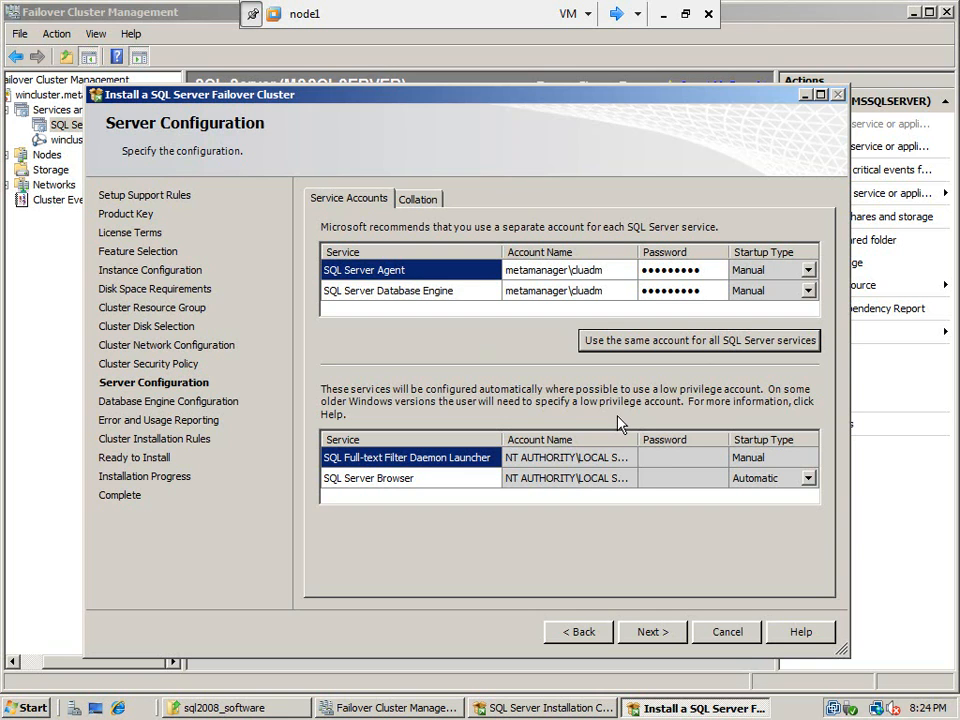
{"action": "left_click", "coordinate": [650, 632]}
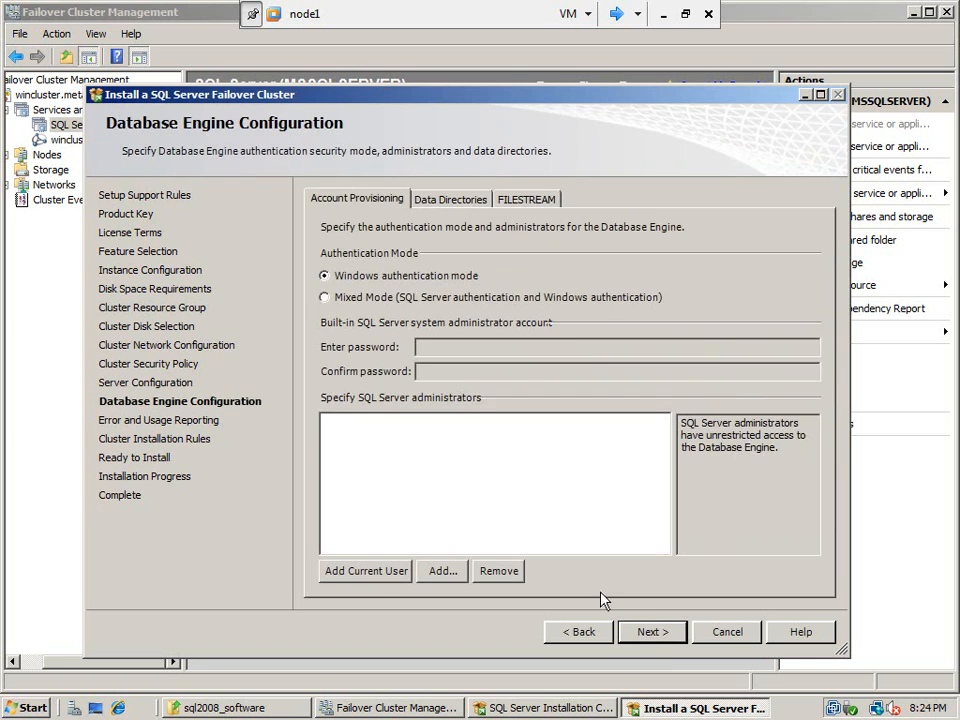
- Add the current user as SQL Server administrator with Windows authentication, review the data directories, and proceed to error and usage reporting
{"action": "left_click", "coordinate": [373, 572]}
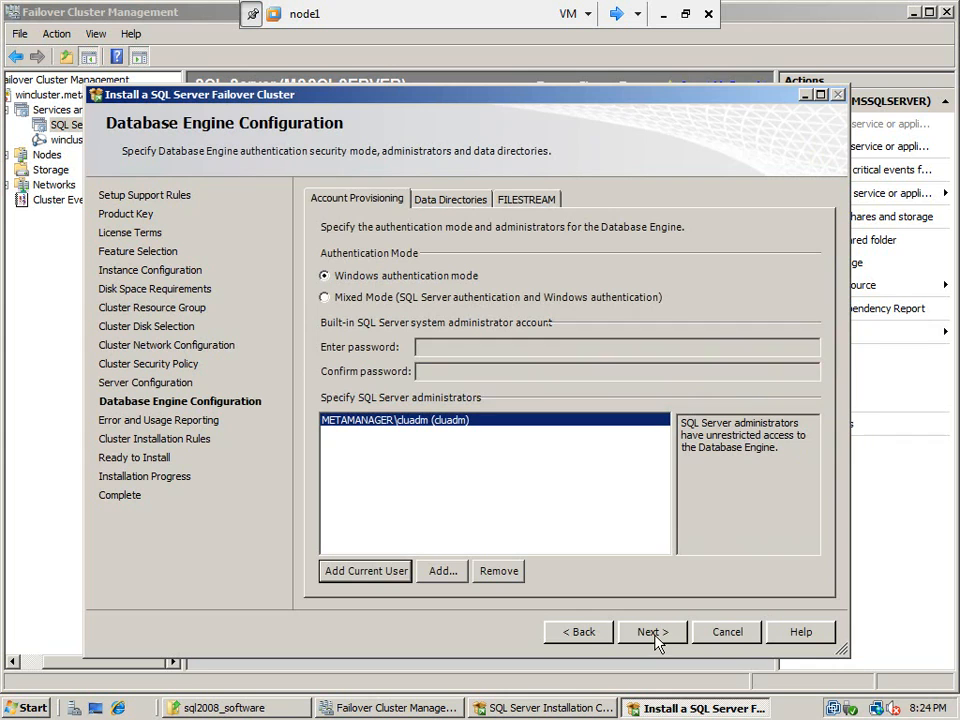
{"action": "left_click", "coordinate": [445, 196]}
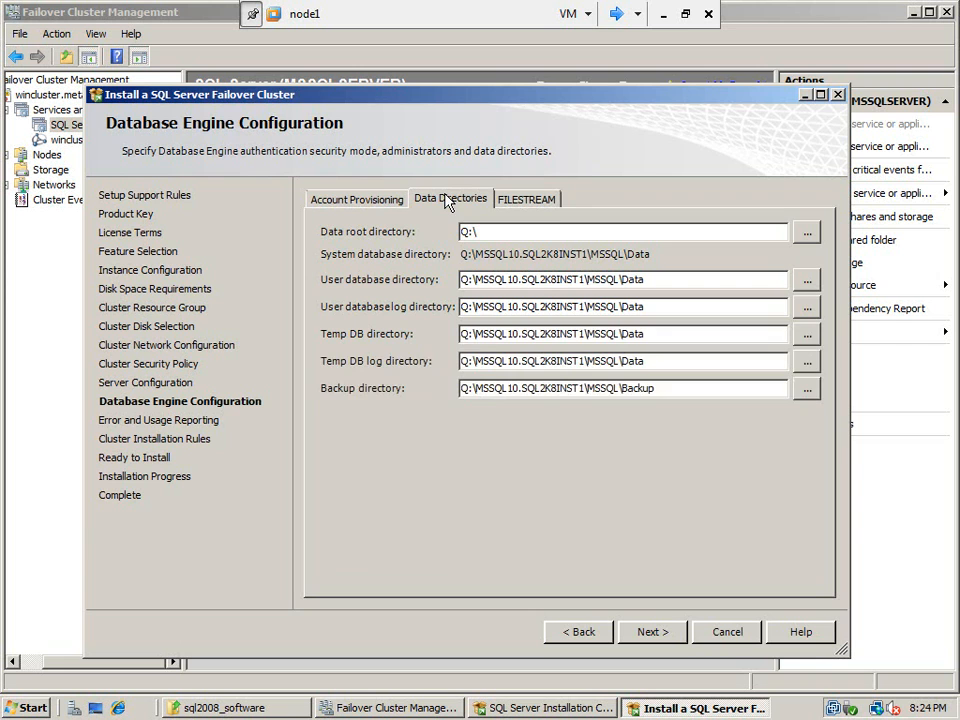
{"action": "left_click", "coordinate": [378, 200]}
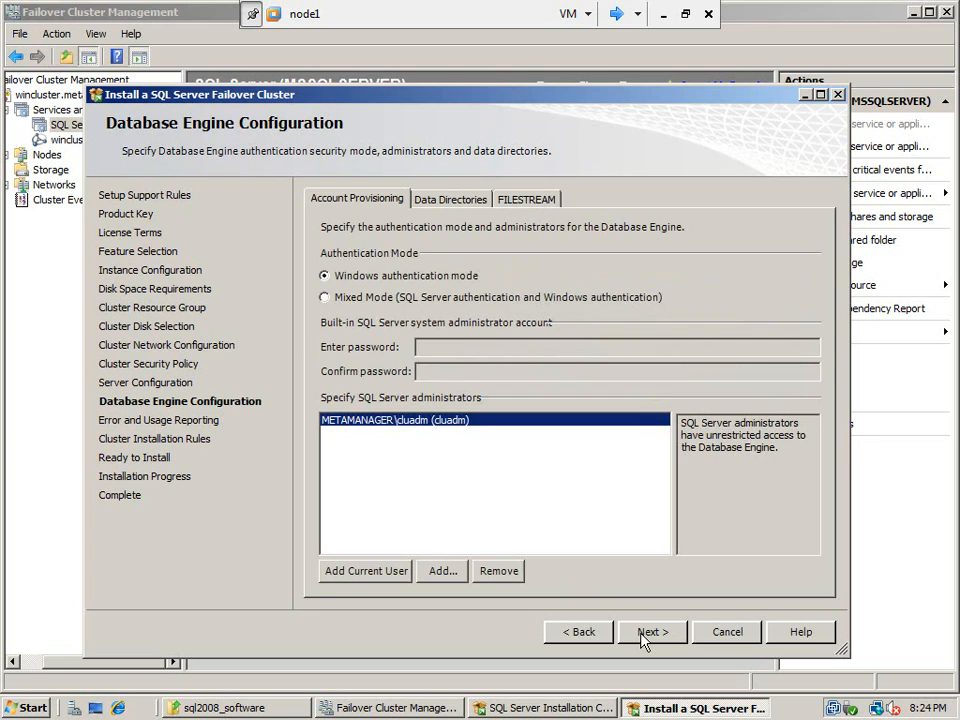
{"action": "left_click", "coordinate": [650, 632]}
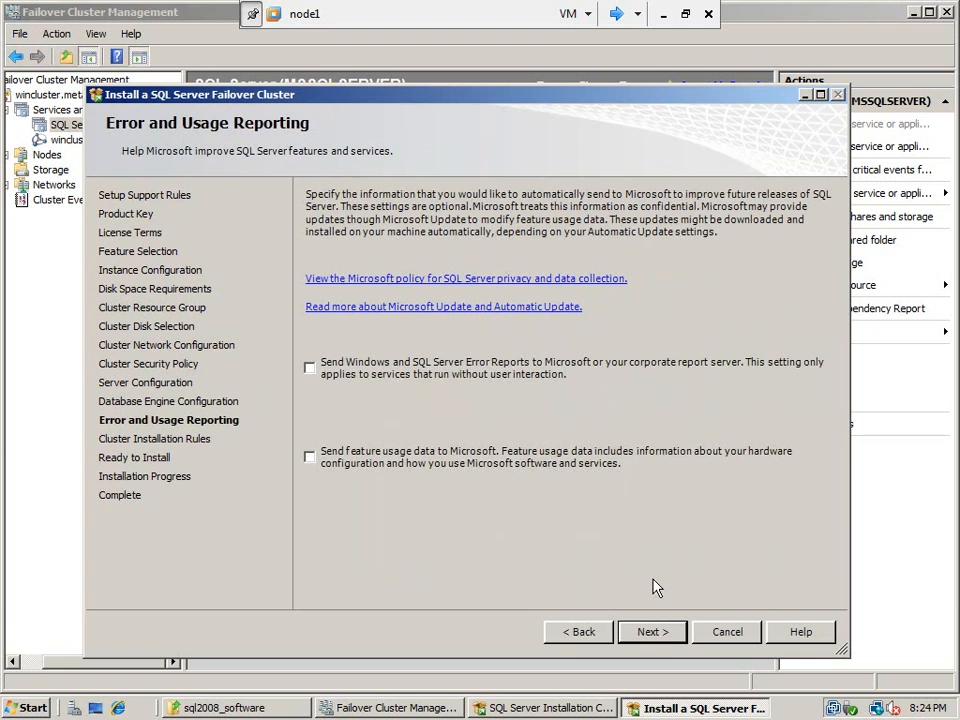
- Leave both error and usage reporting options off, pass the cluster installation rules, and start the failover cluster installation
{"action": "left_click", "coordinate": [668, 634]}
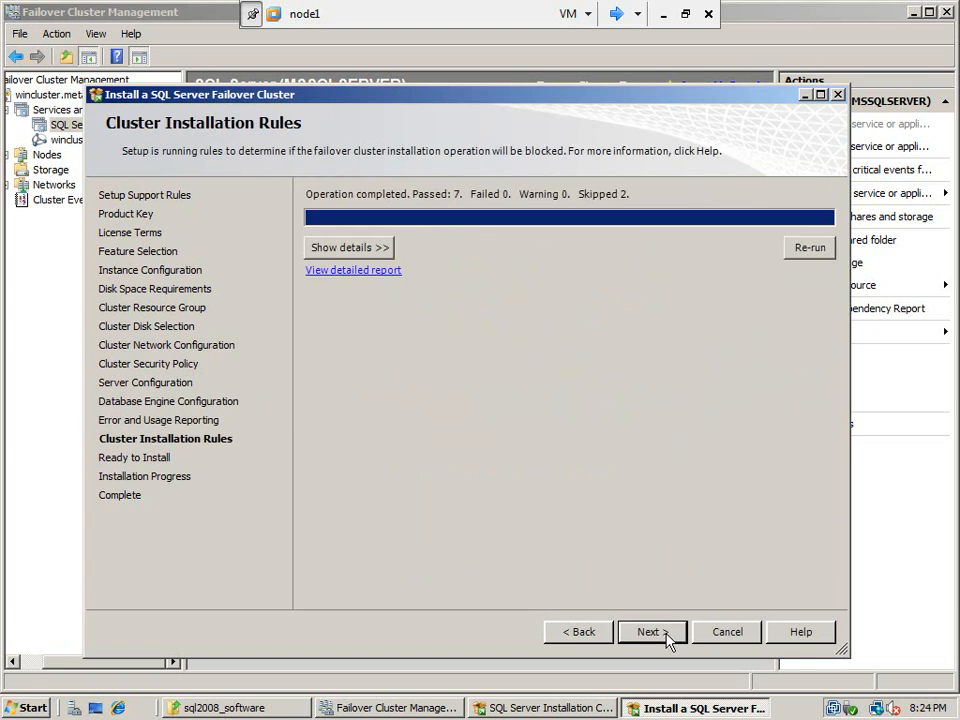
{"action": "left_click", "coordinate": [668, 638]}
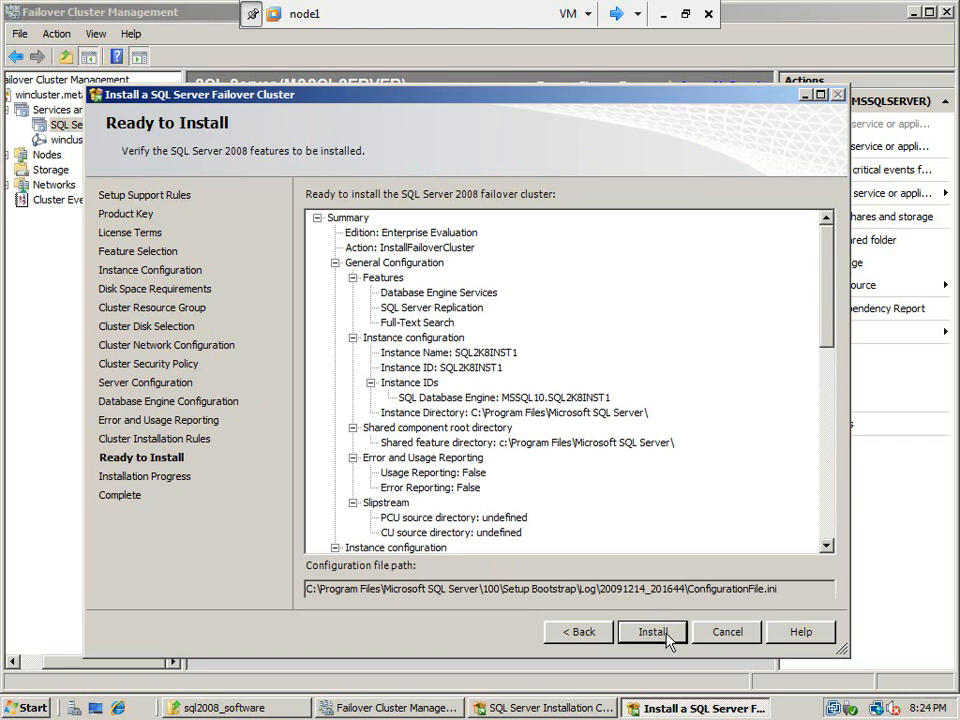
{"action": "left_click", "coordinate": [652, 632]}
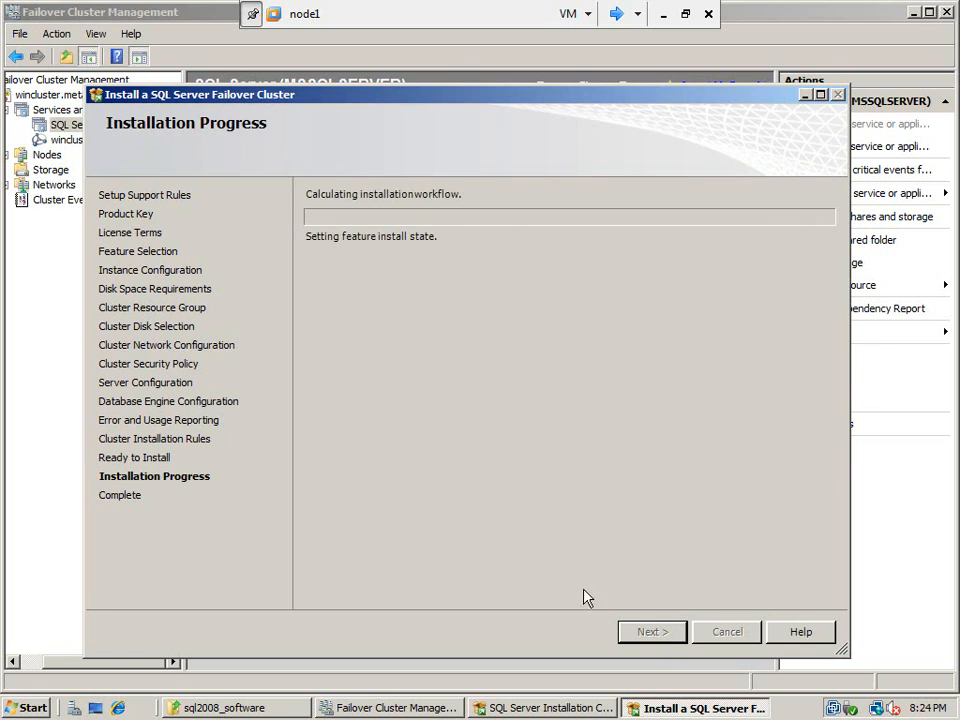
- Check the SQL Server (MSSQLSERVER) summary in Failover Cluster Management during the installation, and return to the installation progress
{"action": "left_click", "coordinate": [63, 129]}
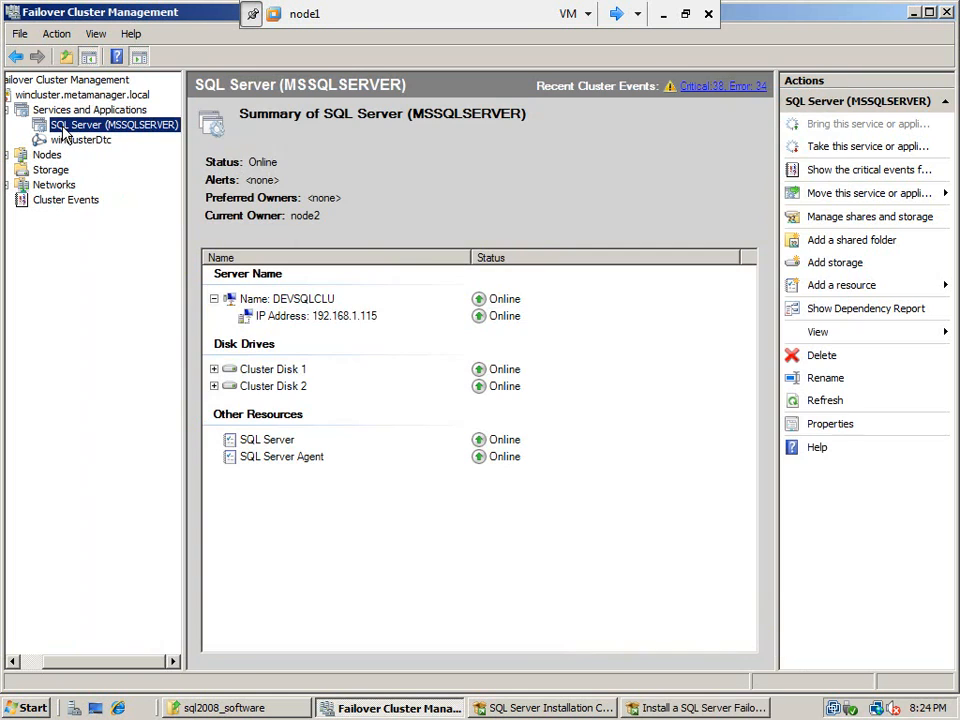
{"action": "left_click", "coordinate": [652, 695]}
{"action": "left_click", "coordinate": [654, 705]}
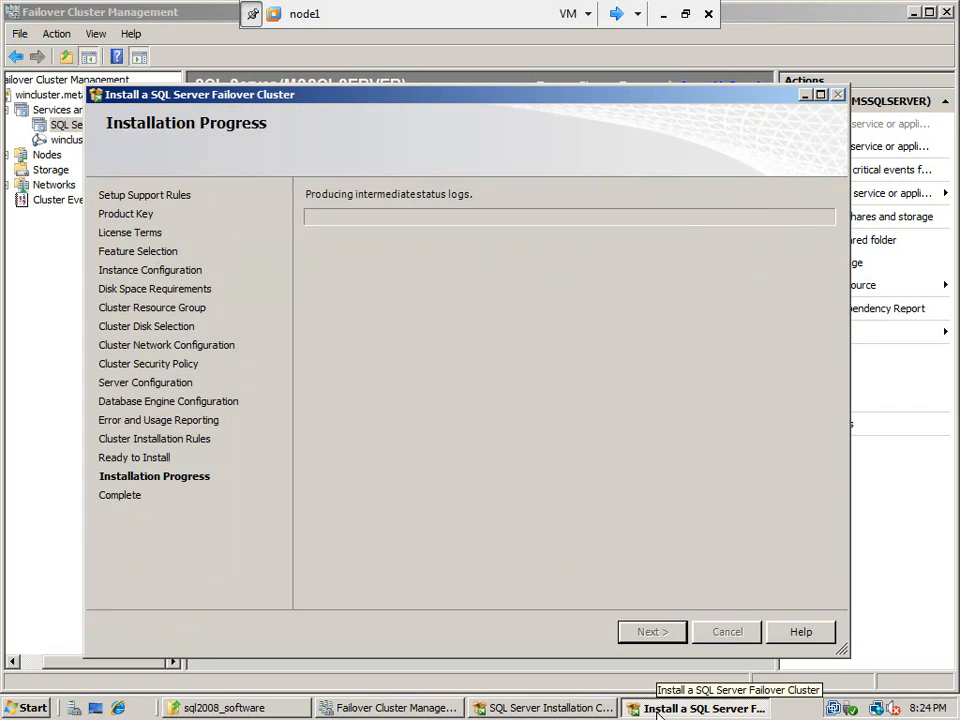
{"action": "left_click", "coordinate": [400, 714]}
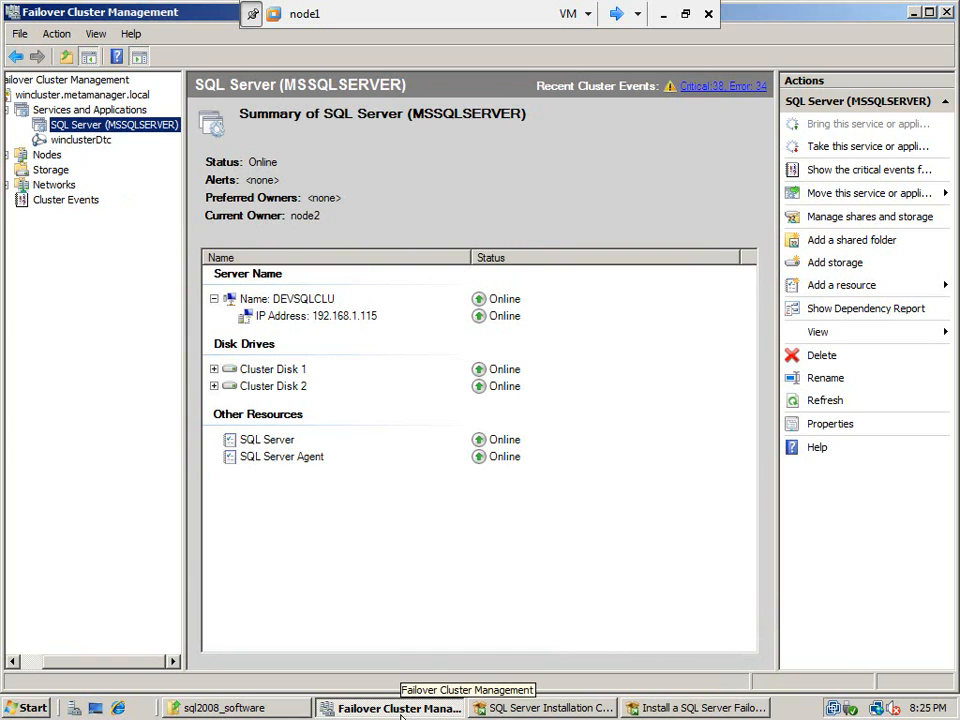
{"action": "left_click", "coordinate": [678, 708]}
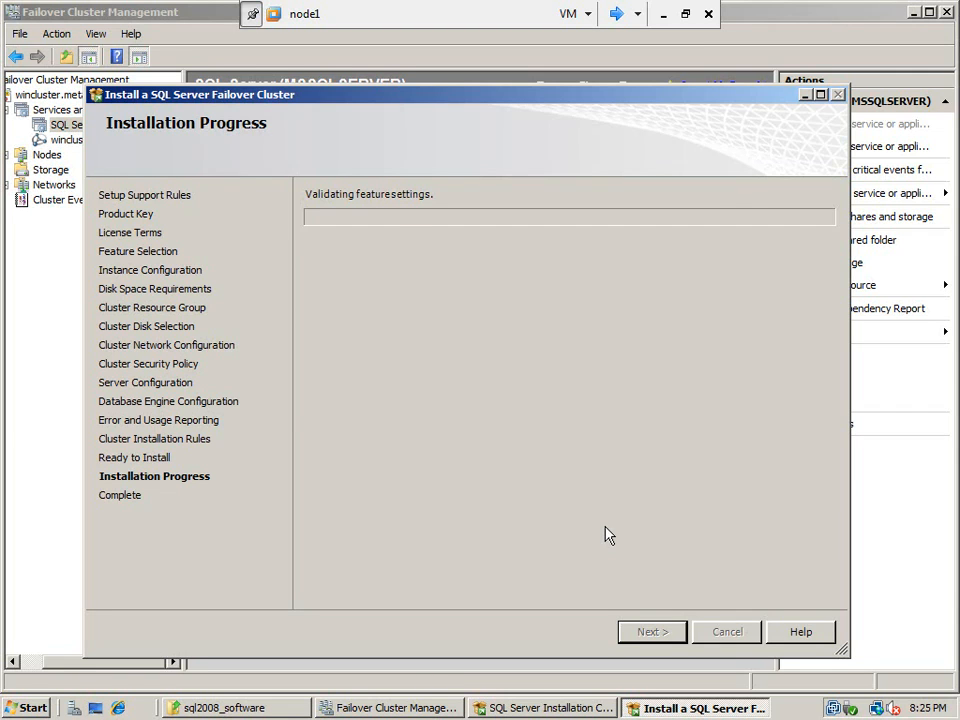
- Leave the full-screen view of the node1 virtual machine
{"action": "left_click", "coordinate": [684, 14]}
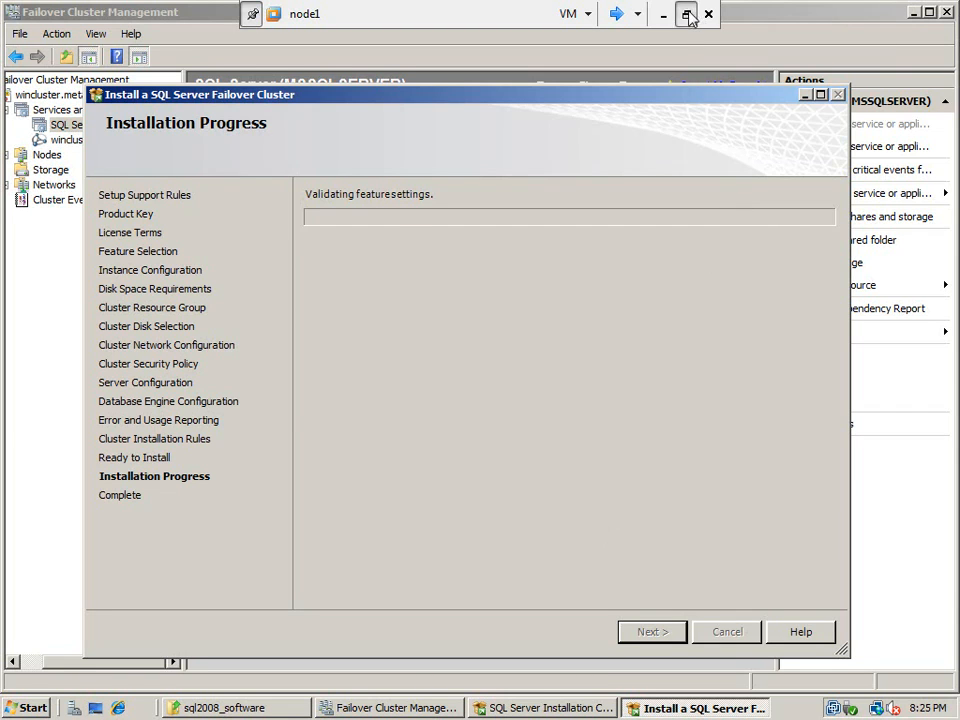